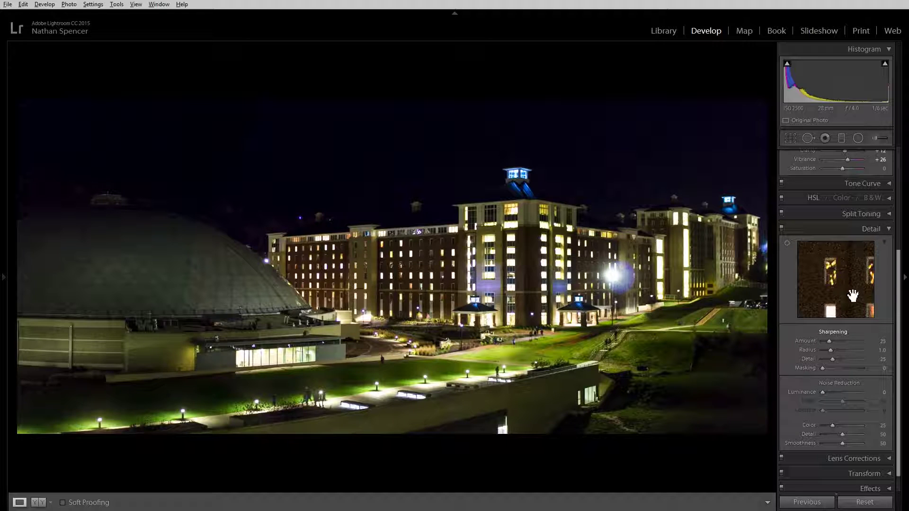
Step: Show the blue-lit rooftop tower in the Detail preview as the area for judging sharpening
{"action": "left_click", "coordinate": [788, 245]}
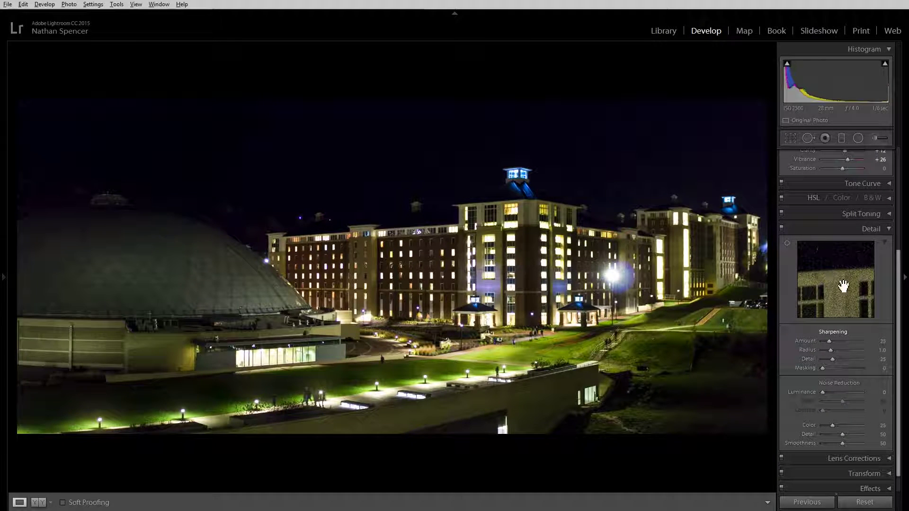
{"action": "mouse_move", "coordinate": [834, 280]}
{"action": "left_mouse_down"}
{"action": "mouse_move", "coordinate": [849, 274]}
{"action": "mouse_move", "coordinate": [774, 286]}
{"action": "mouse_move", "coordinate": [800, 294]}
{"action": "mouse_move", "coordinate": [779, 295]}
{"action": "mouse_move", "coordinate": [837, 288]}
{"action": "mouse_move", "coordinate": [852, 307]}
{"action": "mouse_move", "coordinate": [847, 271]}
{"action": "left_mouse_up"}
{"action": "scroll", "coordinate": [833, 317], "scroll_direction": "down", "scroll_amount": 1}
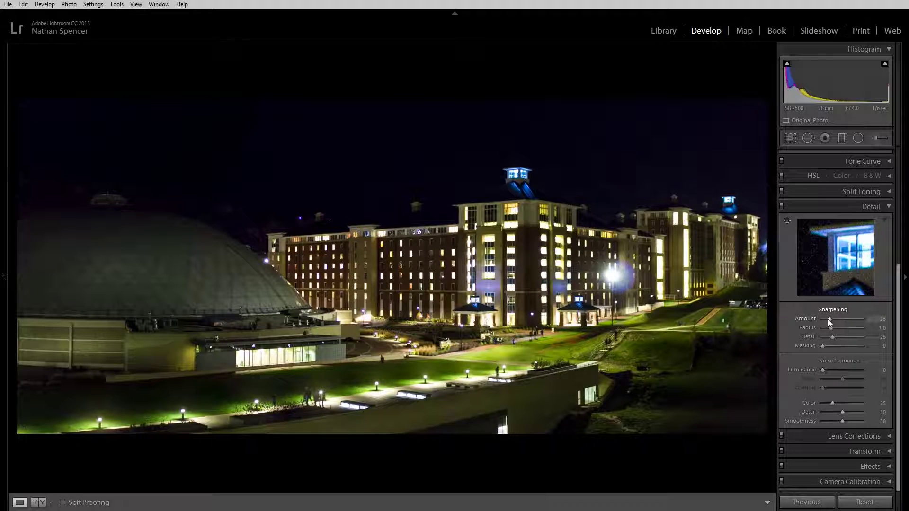
Step: Try a sharpening Amount of 150 while viewing the tower building up close, and reset it to the default
{"action": "left_click_drag", "start_coordinate": [827, 318], "coordinate": [850, 316]}
{"action": "left_click", "coordinate": [507, 196]}
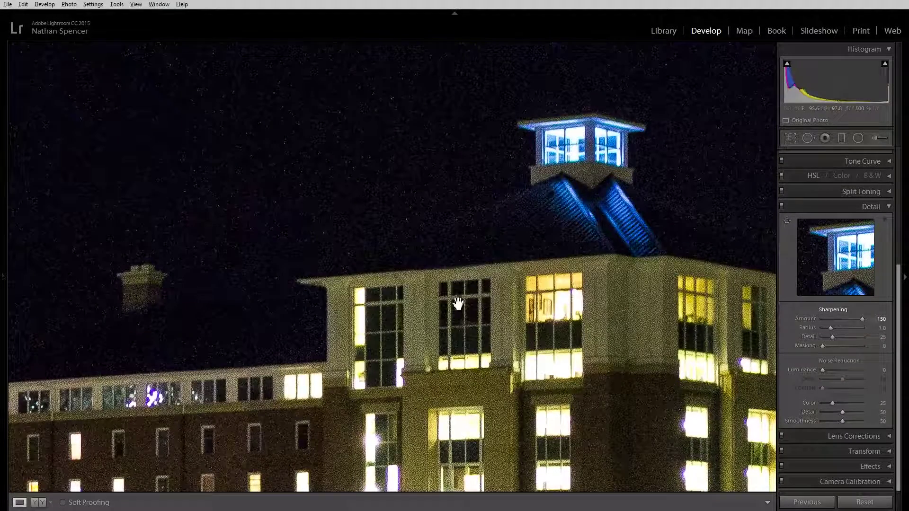
{"action": "double_click", "coordinate": [863, 319]}
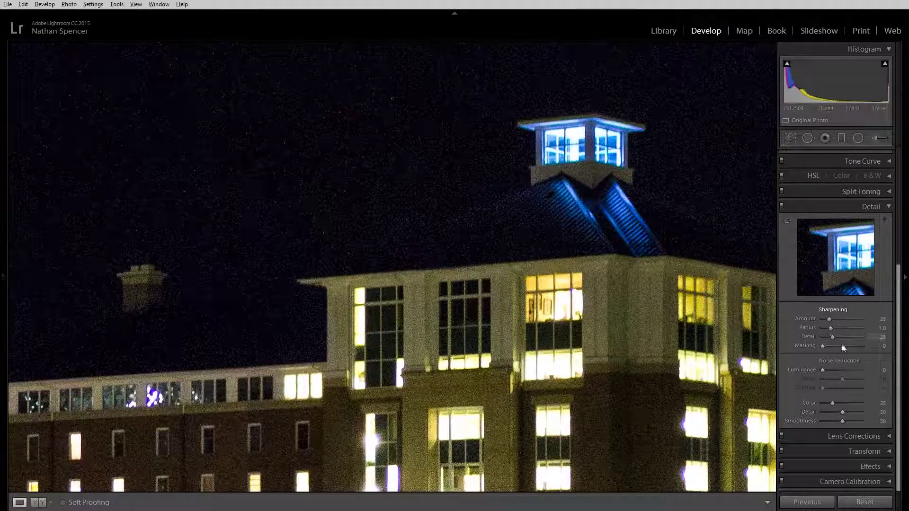
Step: Try a sharpening Amount of 95 and inspect the tower building and the lit lawn up close
{"action": "left_click_drag", "start_coordinate": [845, 319], "coordinate": [848, 319]}
{"action": "left_click_drag", "start_coordinate": [396, 262], "coordinate": [253, 279]}
{"action": "left_click_drag", "start_coordinate": [579, 329], "coordinate": [643, 317]}
{"action": "left_click", "coordinate": [643, 317]}
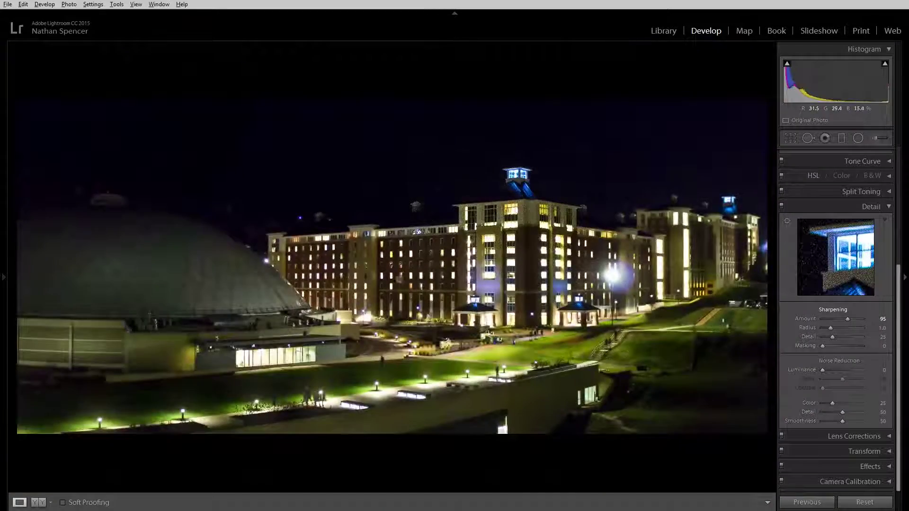
{"action": "left_click", "coordinate": [491, 429]}
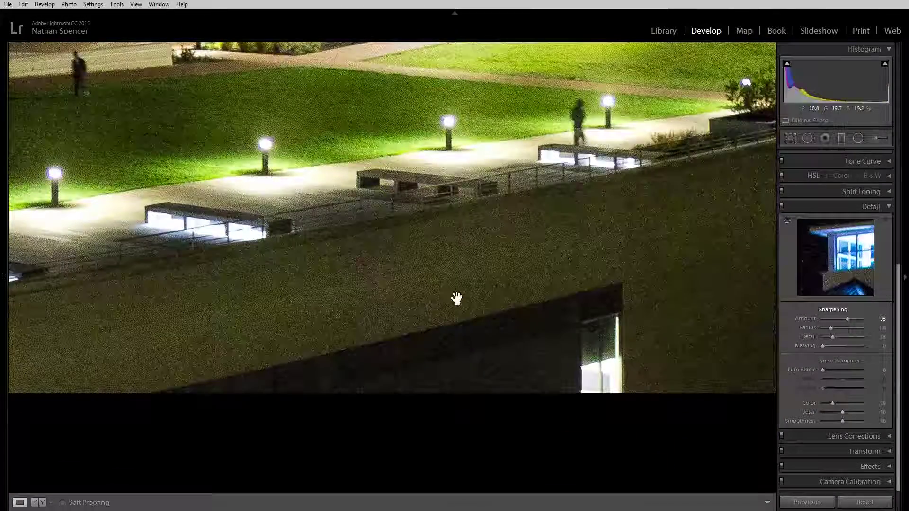
{"action": "left_click_drag", "start_coordinate": [455, 298], "coordinate": [828, 409]}
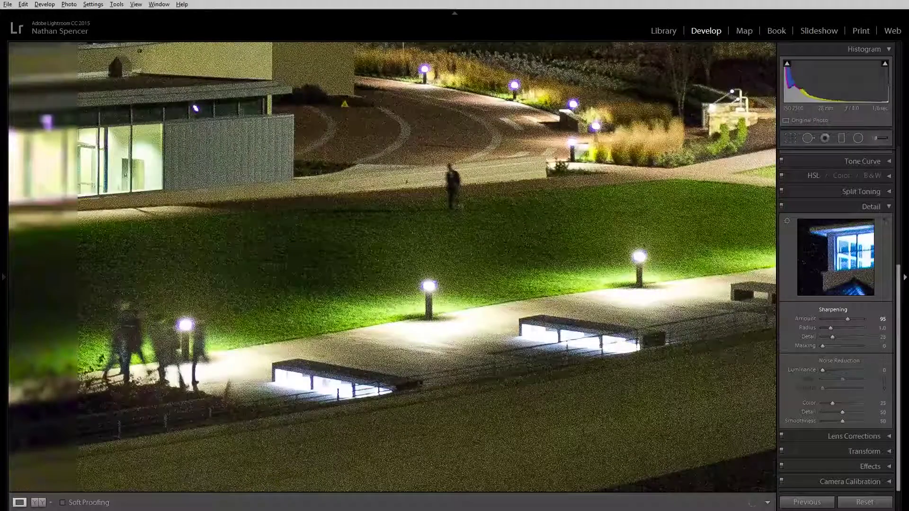
{"action": "left_click", "coordinate": [700, 175]}
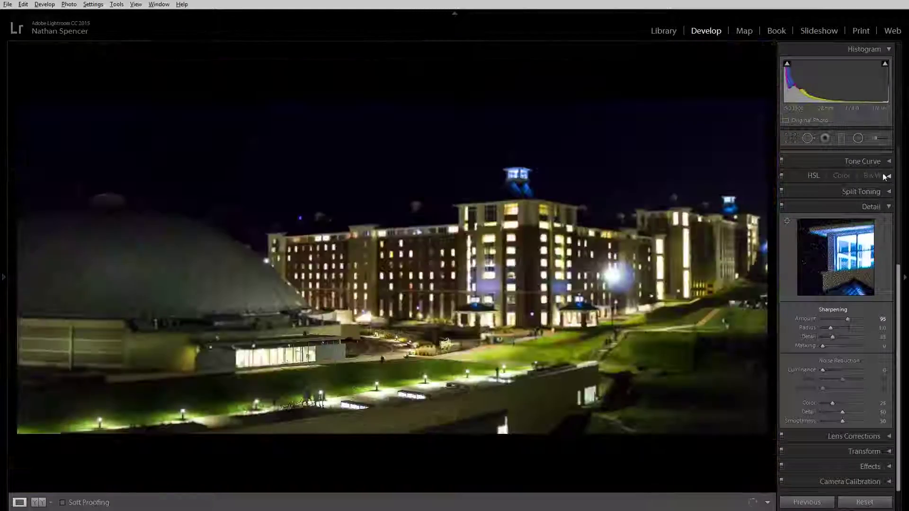
Step: Collapse the Basic adjustments and set the sharpening Amount to 150 with the tower building in close view
{"action": "scroll", "coordinate": [873, 228], "scroll_direction": "up", "scroll_amount": 5}
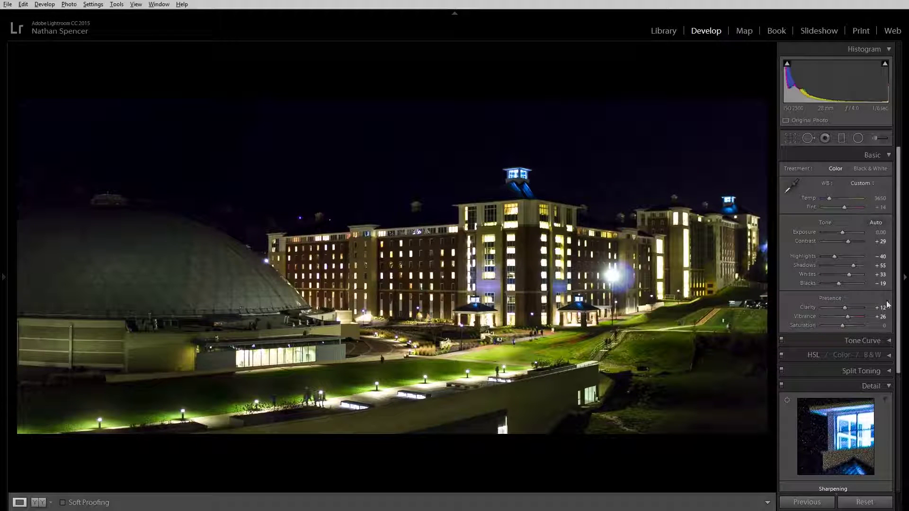
{"action": "left_click", "coordinate": [886, 157]}
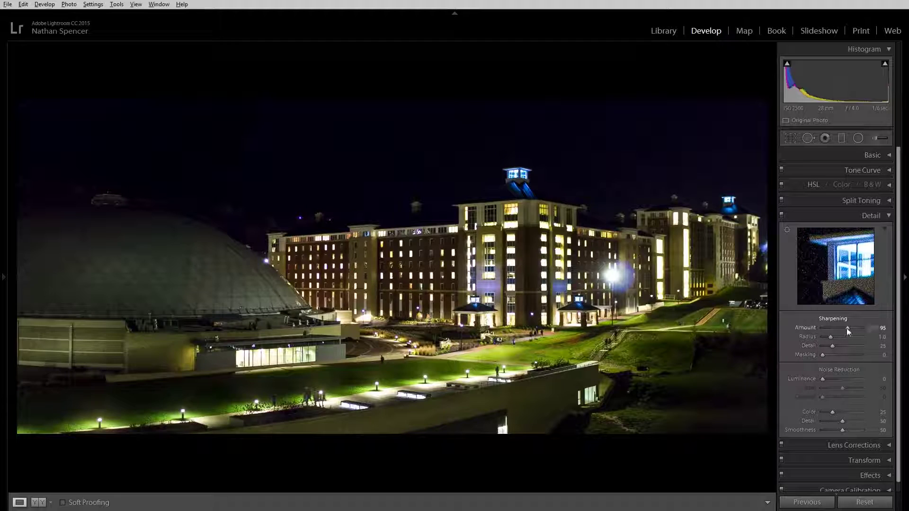
{"action": "left_click_drag", "start_coordinate": [847, 328], "coordinate": [831, 334]}
{"action": "left_click", "coordinate": [512, 284]}
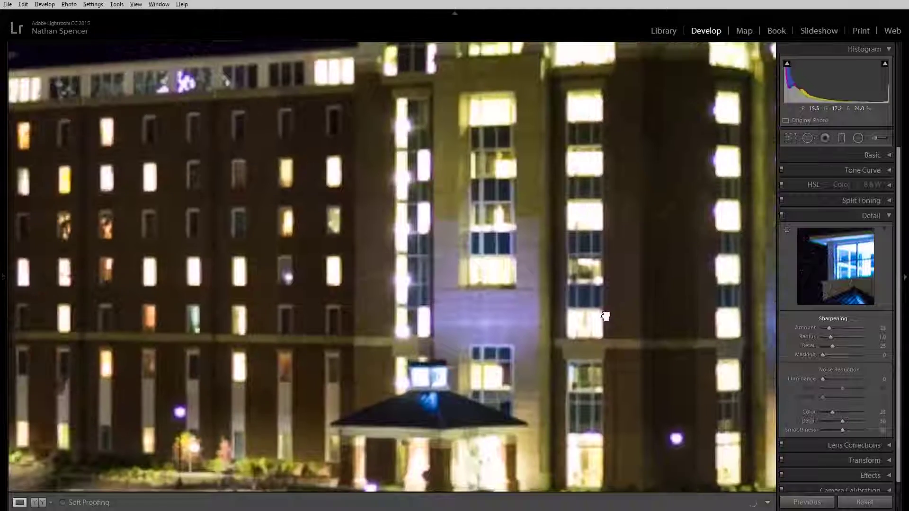
{"action": "left_click_drag", "start_coordinate": [602, 314], "coordinate": [487, 390]}
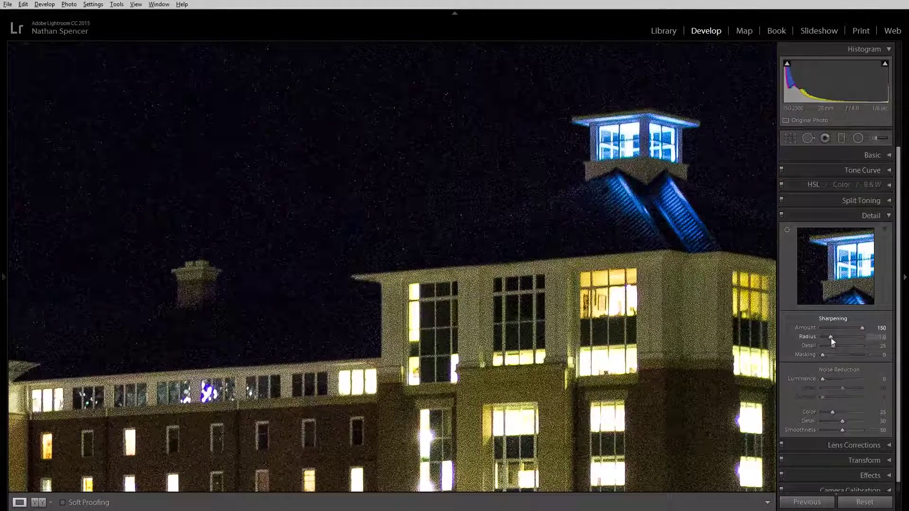
Step: Try a sharpening Radius of 3.0 and inspect the building's facade and roofline
{"action": "left_click_drag", "start_coordinate": [830, 337], "coordinate": [870, 339]}
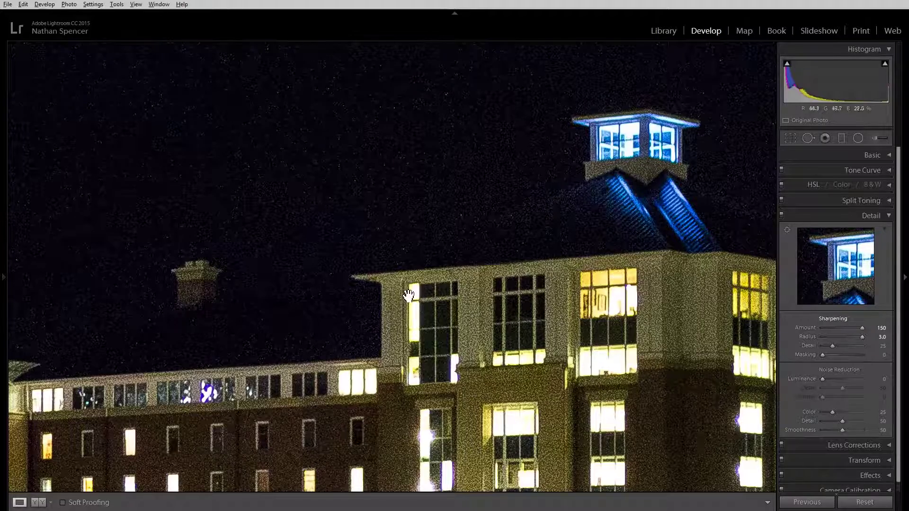
{"action": "scroll", "coordinate": [458, 371], "scroll_direction": "down", "scroll_amount": 5}
{"action": "scroll", "coordinate": [458, 371], "scroll_direction": "right", "scroll_amount": 3}
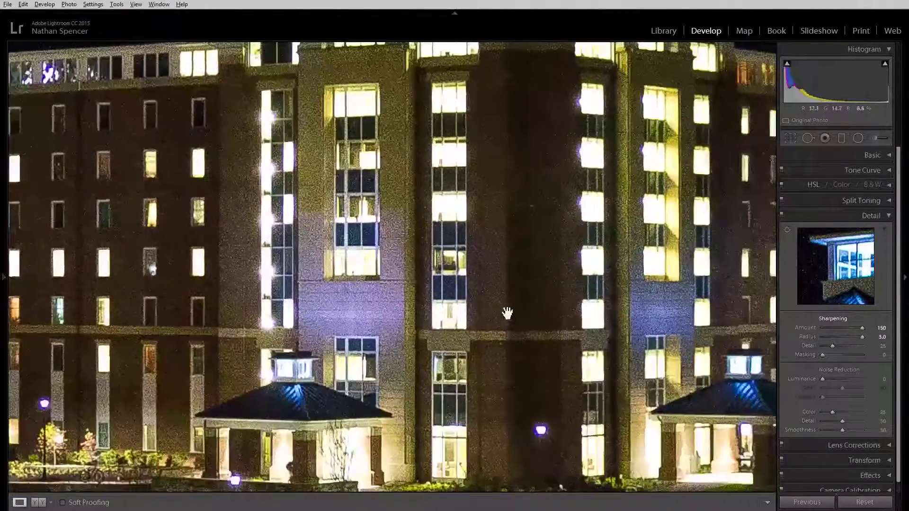
{"action": "scroll", "coordinate": [506, 312], "scroll_direction": "up", "scroll_amount": 10}
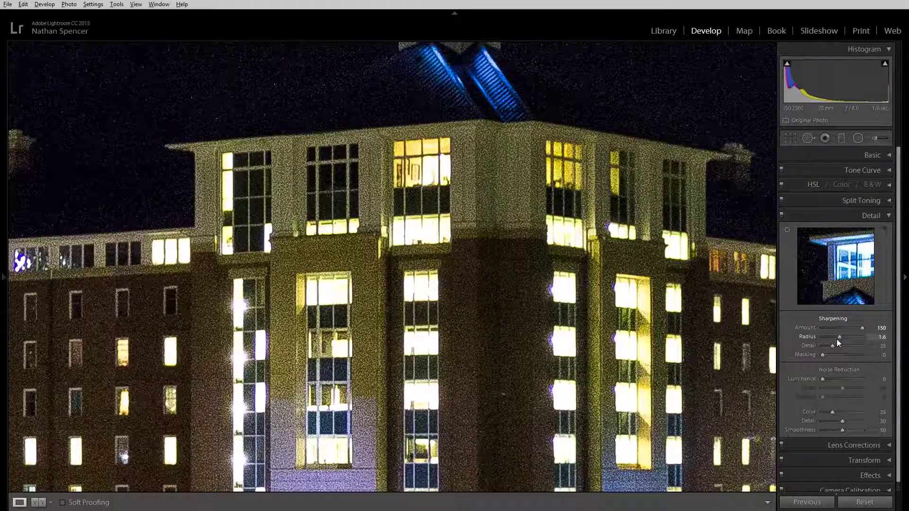
Step: Try a sharpening Radius of 0.5, inspect the building edges, and return the Radius to 1.0
{"action": "left_click_drag", "start_coordinate": [837, 340], "coordinate": [816, 332]}
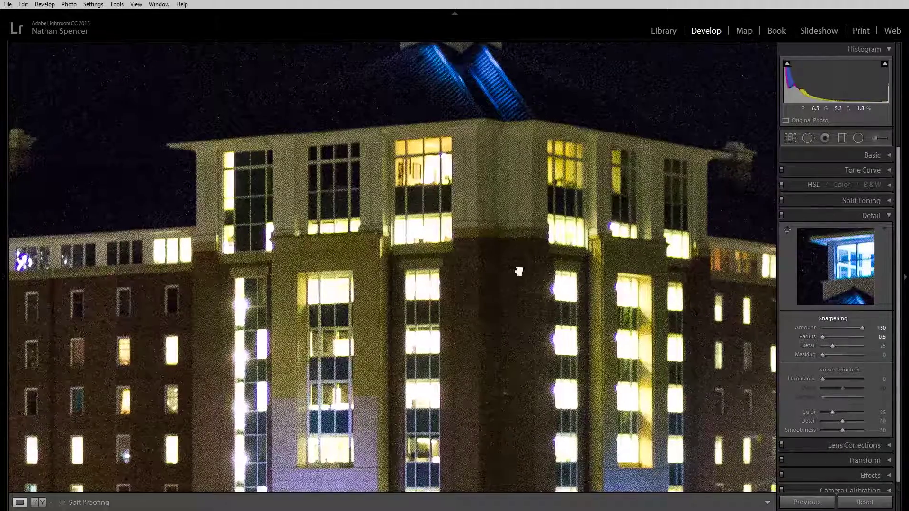
{"action": "left_click_drag", "start_coordinate": [517, 270], "coordinate": [526, 213]}
{"action": "left_click_drag", "start_coordinate": [526, 143], "coordinate": [583, 207]}
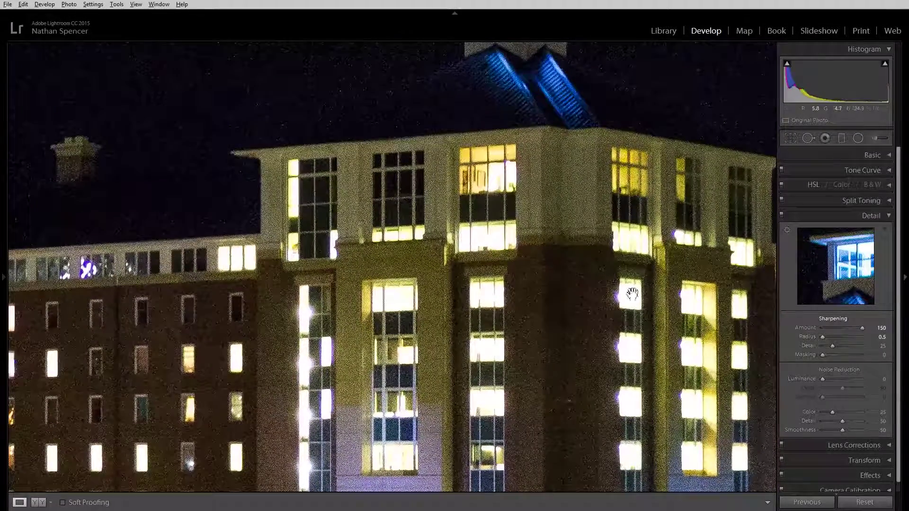
{"action": "left_click_drag", "start_coordinate": [822, 337], "coordinate": [830, 338]}
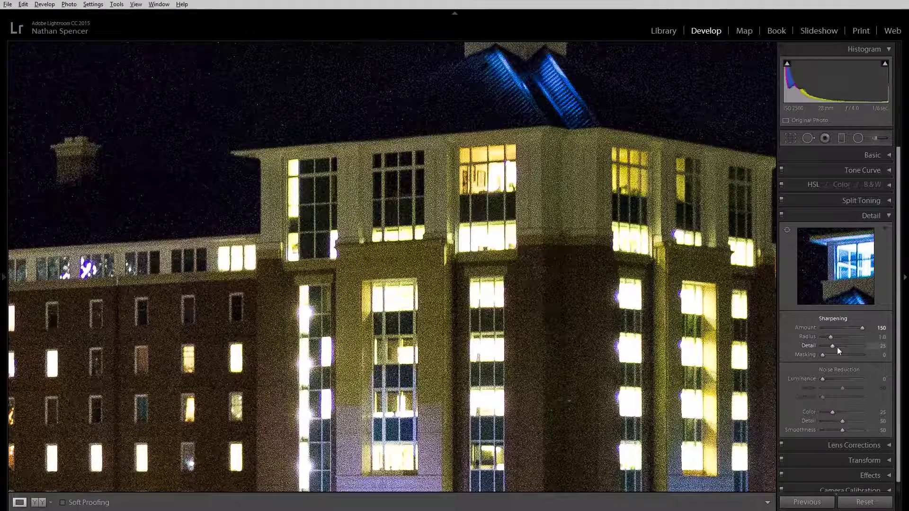
Step: Compare the sharpening Detail at 0 and at 100 on the tower building
{"action": "left_click_drag", "start_coordinate": [831, 347], "coordinate": [825, 347]}
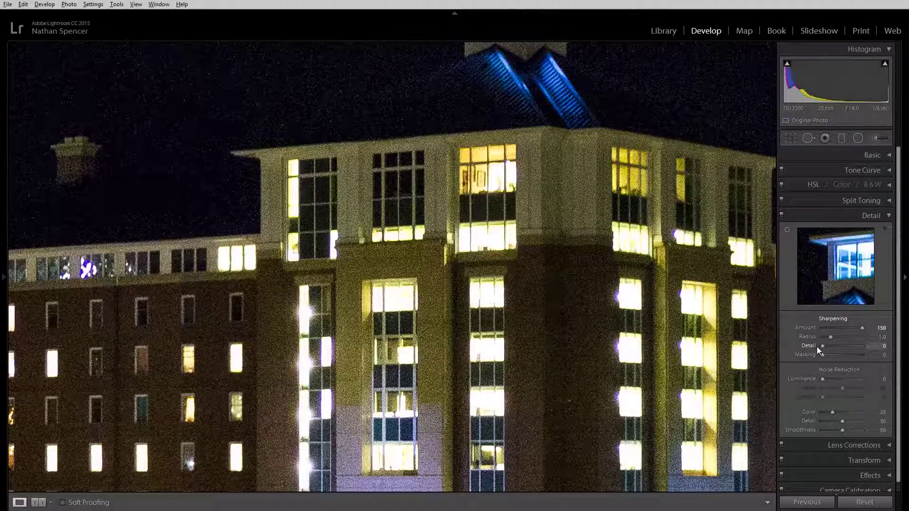
{"action": "left_click_drag", "start_coordinate": [846, 346], "coordinate": [862, 346]}
{"action": "key", "text": "z"}
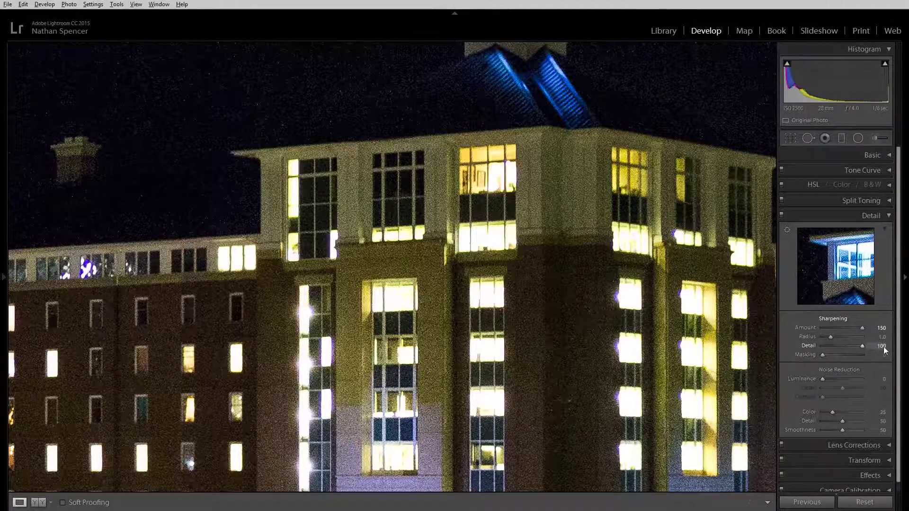
{"action": "left_click", "coordinate": [493, 320]}
Step: Inspect the street lamp, grass slope and facade at full sharpening Detail, and reset Detail to 25
{"action": "left_click_drag", "start_coordinate": [388, 155], "coordinate": [208, 10]}
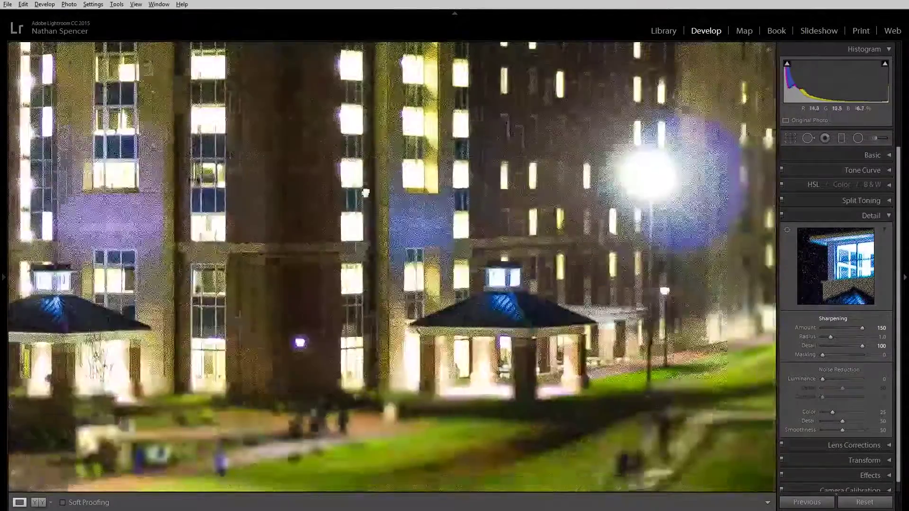
{"action": "left_click_drag", "start_coordinate": [719, 331], "coordinate": [573, 268]}
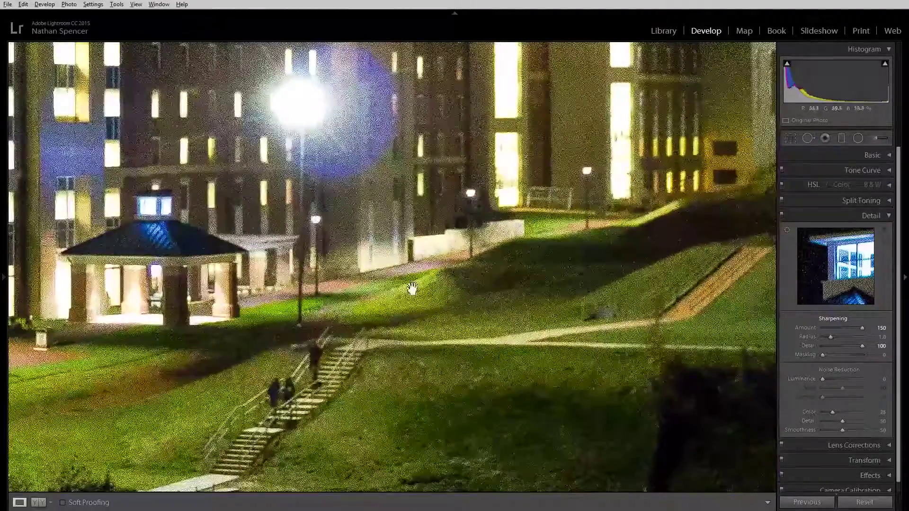
{"action": "left_click_drag", "start_coordinate": [460, 334], "coordinate": [579, 376]}
{"action": "left_click_drag", "start_coordinate": [337, 196], "coordinate": [653, 445]}
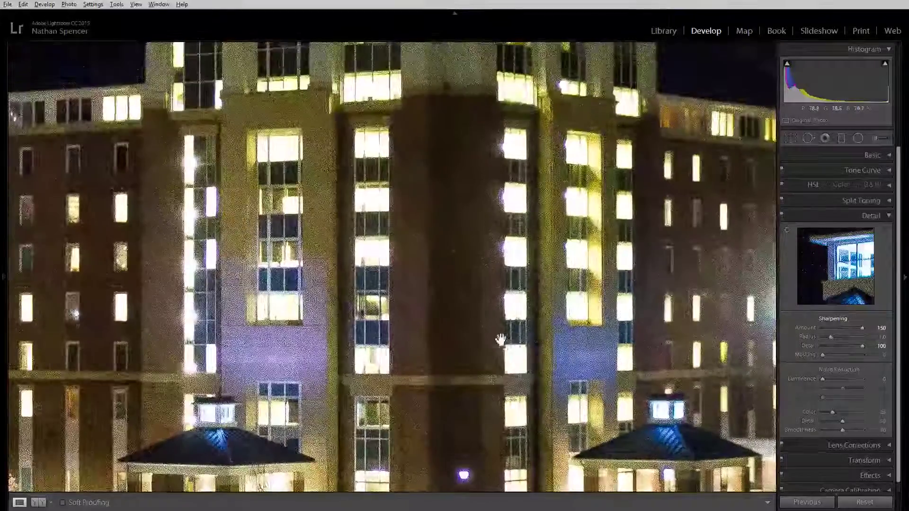
{"action": "key", "text": "z"}
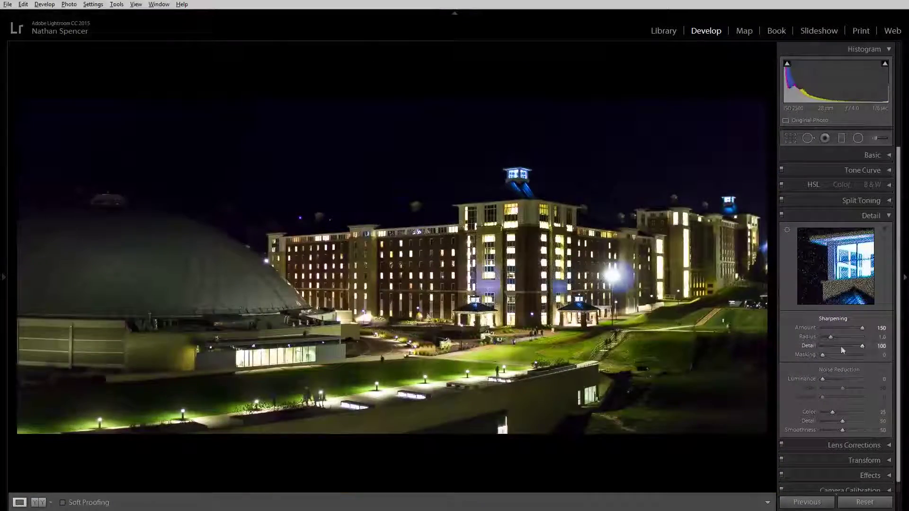
{"action": "double_click", "coordinate": [862, 347]}
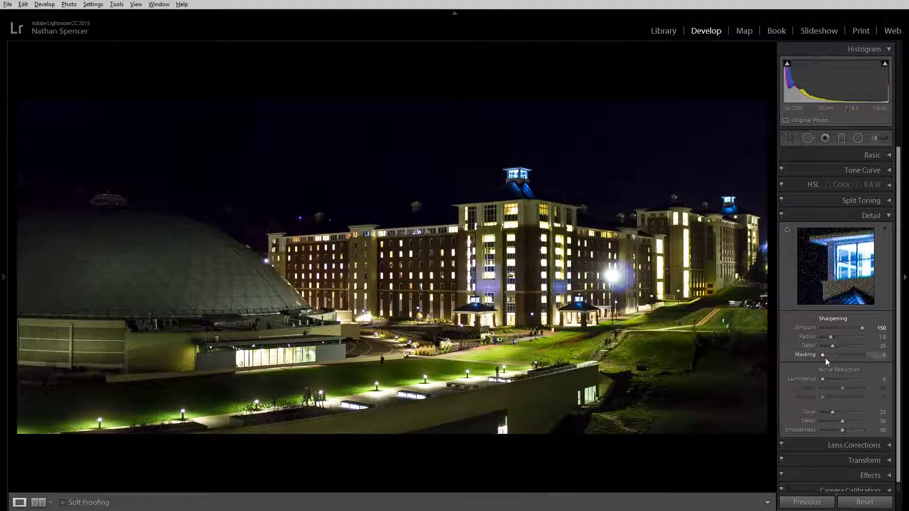
Step: Set the sharpening Masking to 67 while previewing the black-and-white mask so mainly the building edges are sharpened
{"action": "key", "text": "alt"}
{"action": "left_click_drag", "start_coordinate": [822, 355], "coordinate": [816, 360]}
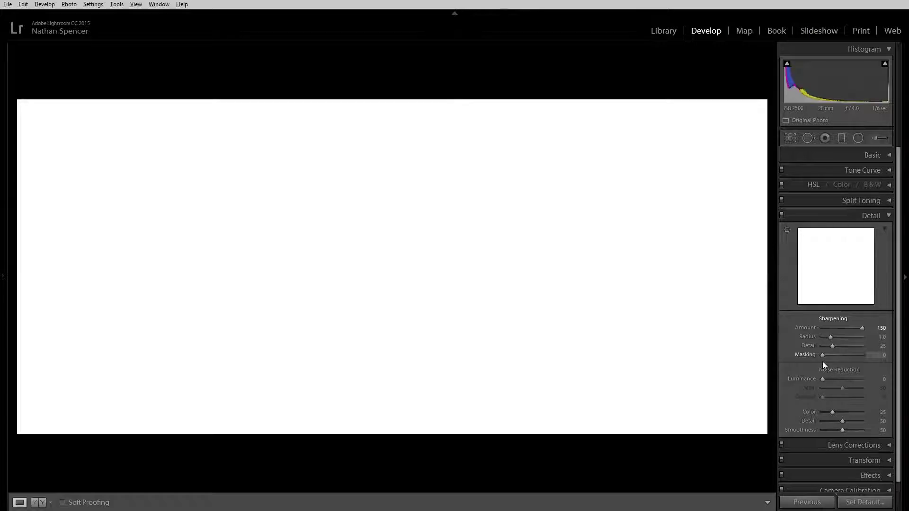
{"action": "left_click_drag", "start_coordinate": [822, 361], "coordinate": [848, 362]}
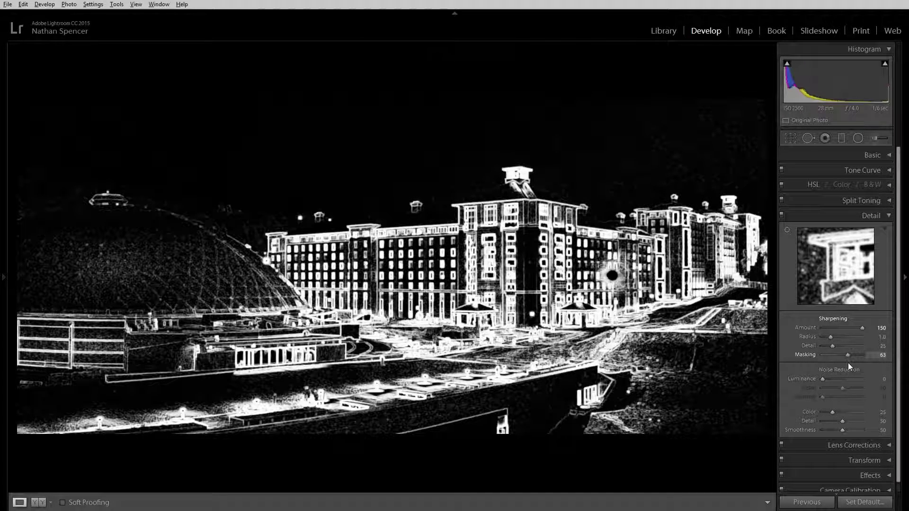
{"action": "mouse_move", "coordinate": [848, 363]}
{"action": "left_mouse_down"}
{"action": "mouse_move", "coordinate": [867, 365]}
{"action": "mouse_move", "coordinate": [849, 361]}
{"action": "left_mouse_up"}
Step: Examine the masked sharpening up close in the night sky and on the tower building's facade
{"action": "left_click", "coordinate": [457, 168]}
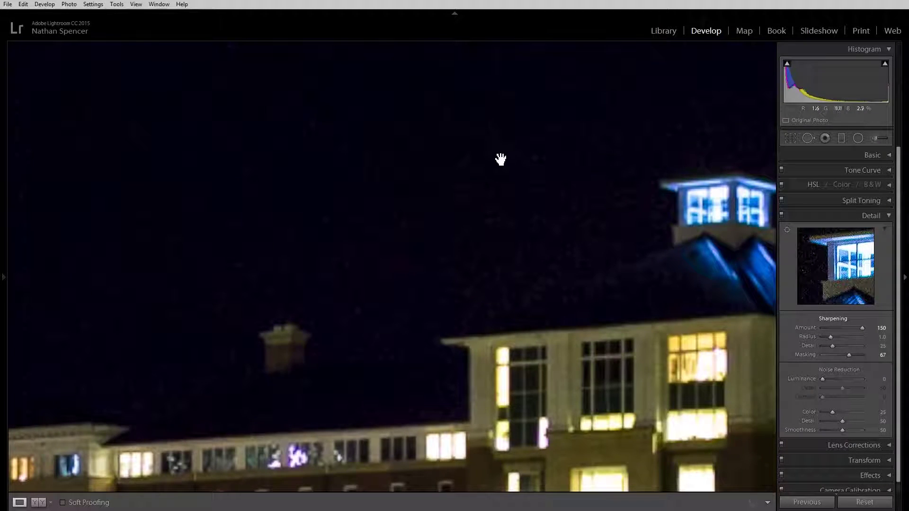
{"action": "left_click_drag", "start_coordinate": [487, 175], "coordinate": [426, 144]}
{"action": "left_click_drag", "start_coordinate": [534, 247], "coordinate": [374, 116]}
{"action": "left_click_drag", "start_coordinate": [448, 255], "coordinate": [454, 196]}
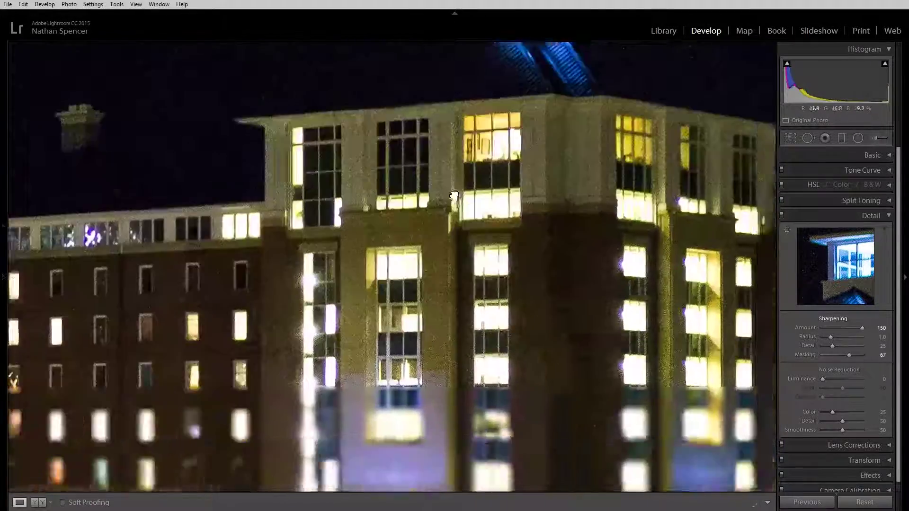
{"action": "left_click", "coordinate": [453, 195]}
Step: Examine the masked sharpening up close on the concrete wall, lit walkway, lawn and staircase
{"action": "left_click", "coordinate": [525, 394]}
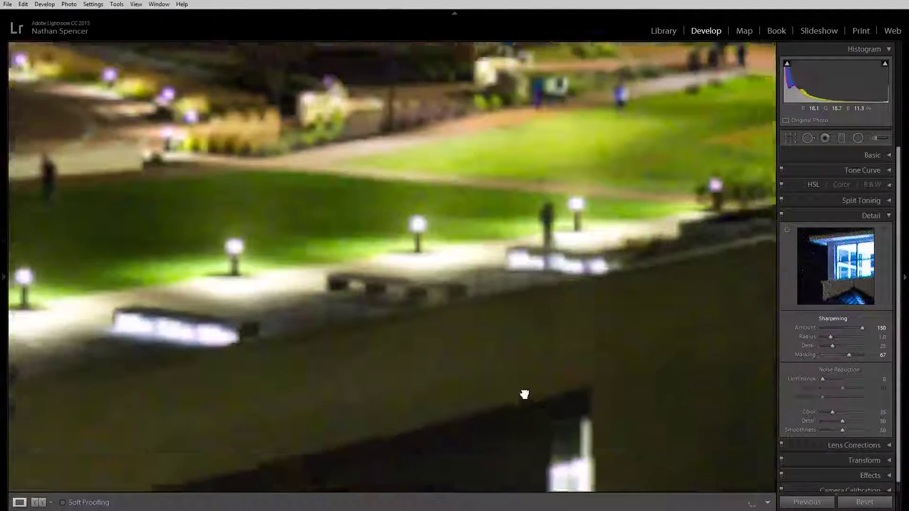
{"action": "left_click_drag", "start_coordinate": [672, 371], "coordinate": [428, 407]}
{"action": "left_click_drag", "start_coordinate": [491, 369], "coordinate": [430, 383]}
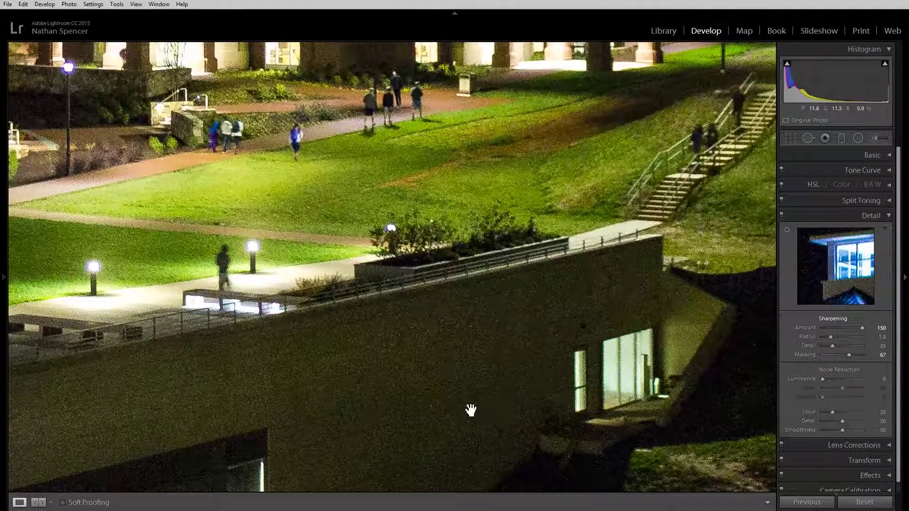
{"action": "left_click_drag", "start_coordinate": [470, 410], "coordinate": [656, 245]}
{"action": "left_click_drag", "start_coordinate": [299, 325], "coordinate": [496, 339]}
{"action": "left_click_drag", "start_coordinate": [436, 388], "coordinate": [369, 369]}
{"action": "left_click", "coordinate": [328, 370]}
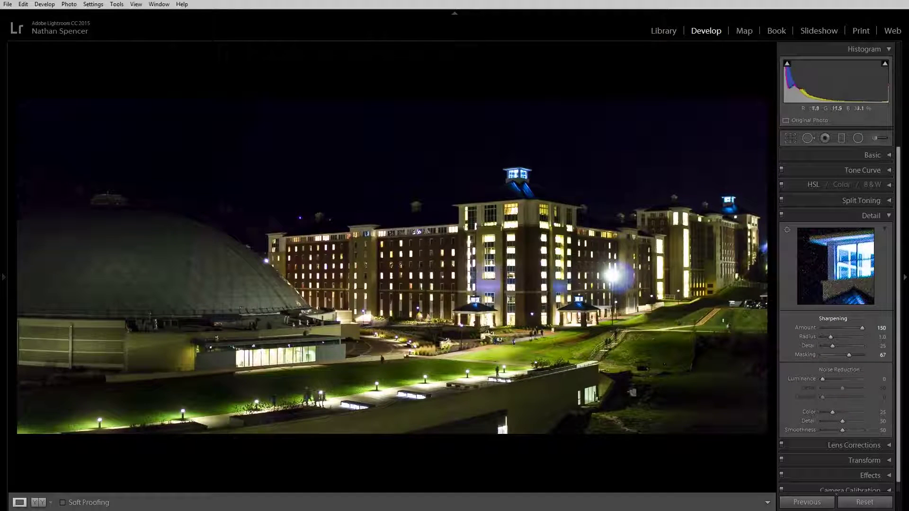
{"action": "left_click", "coordinate": [448, 404]}
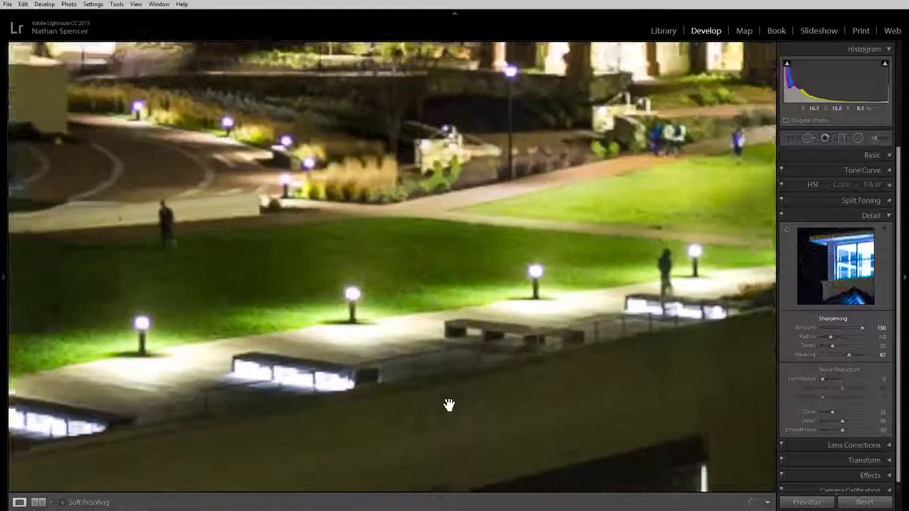
{"action": "left_click_drag", "start_coordinate": [448, 403], "coordinate": [501, 379]}
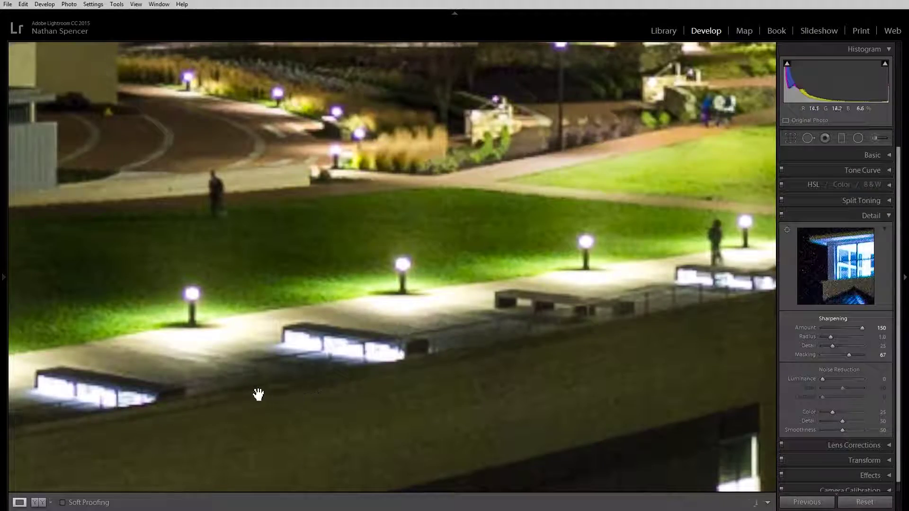
{"action": "left_click_drag", "start_coordinate": [424, 397], "coordinate": [412, 430]}
{"action": "left_click_drag", "start_coordinate": [600, 391], "coordinate": [438, 391]}
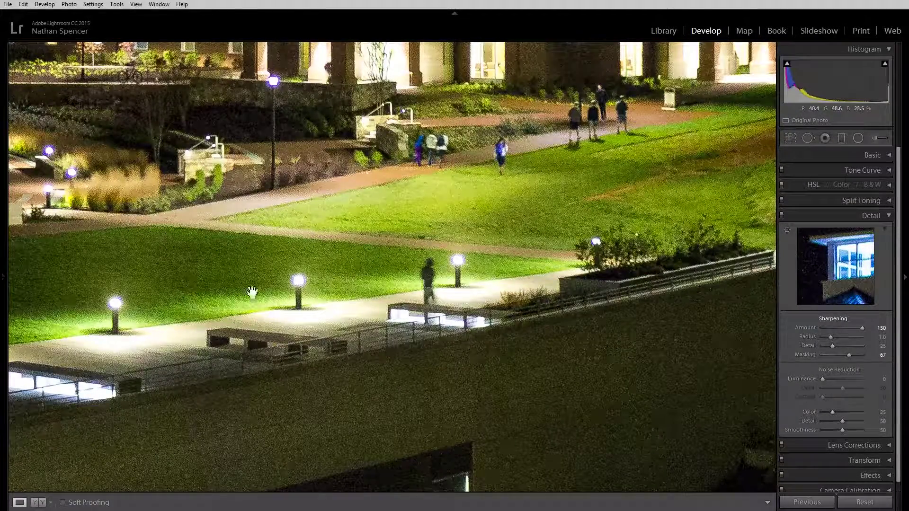
Step: Set the sharpening Masking to 76 while previewing the black-and-white mask at 3:1 magnification around the walking figure, benches and dark wall
{"action": "left_click", "coordinate": [4, 277]}
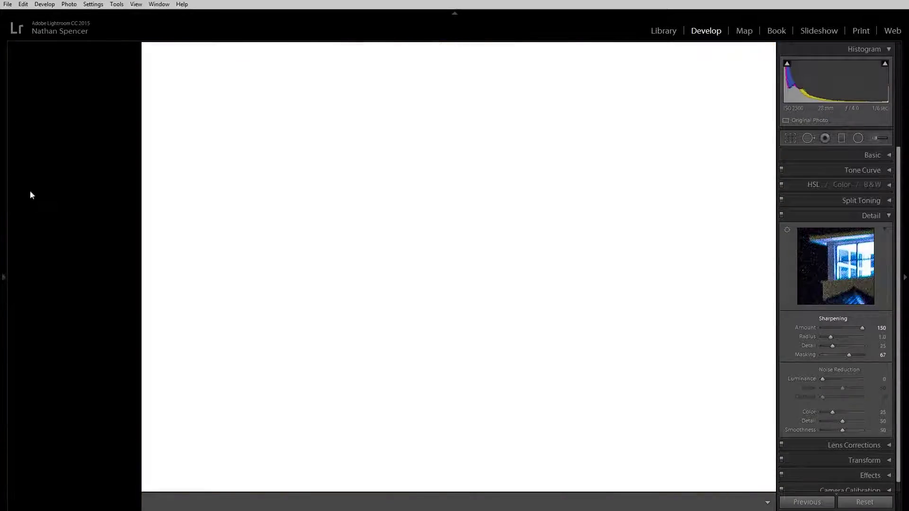
{"action": "left_click", "coordinate": [126, 47]}
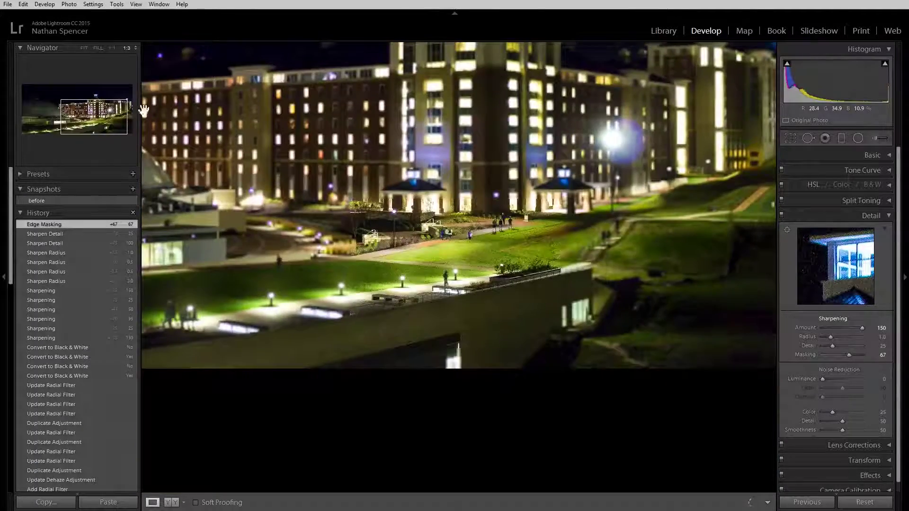
{"action": "left_click", "coordinate": [112, 48]}
{"action": "left_click", "coordinate": [135, 48]}
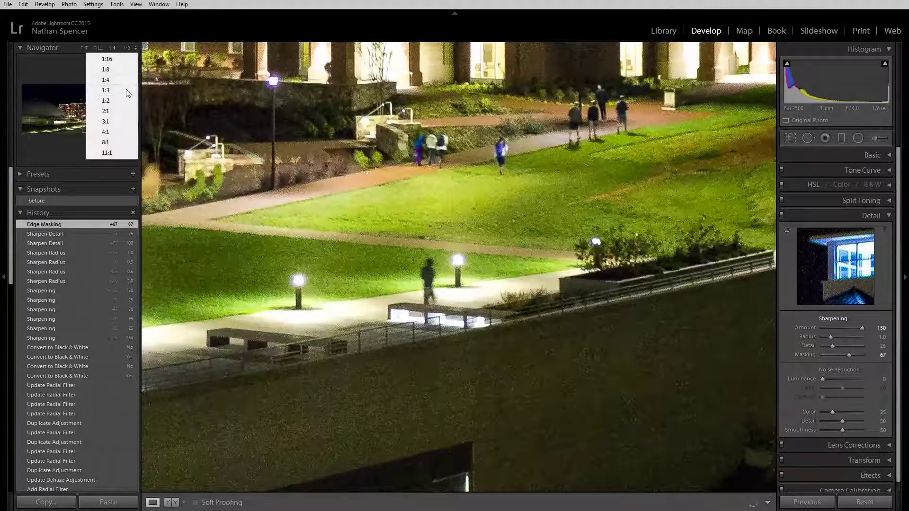
{"action": "left_click", "coordinate": [120, 121]}
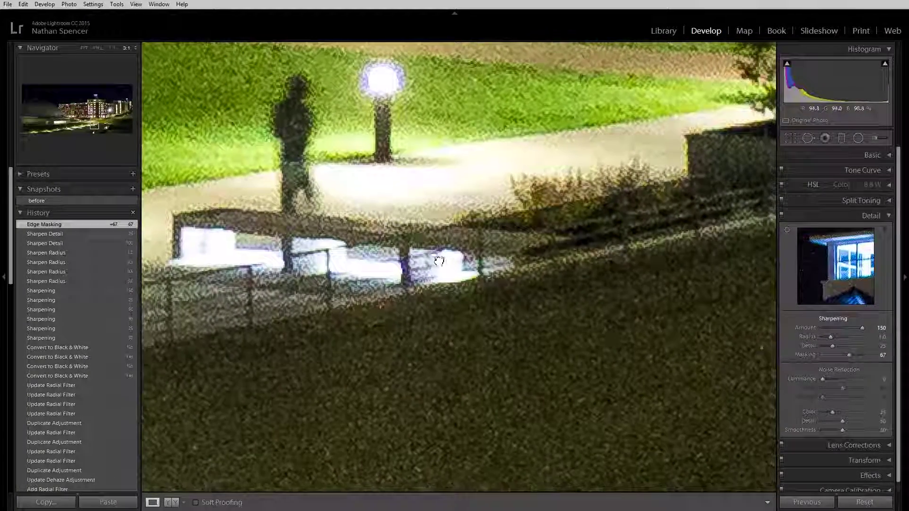
{"action": "left_click_drag", "start_coordinate": [492, 225], "coordinate": [456, 203]}
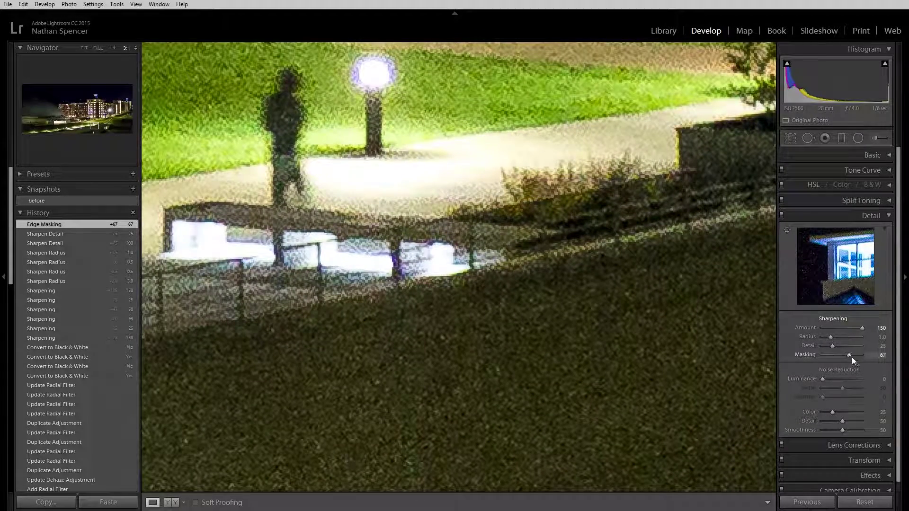
{"action": "left_click_drag", "start_coordinate": [850, 355], "coordinate": [851, 356]}
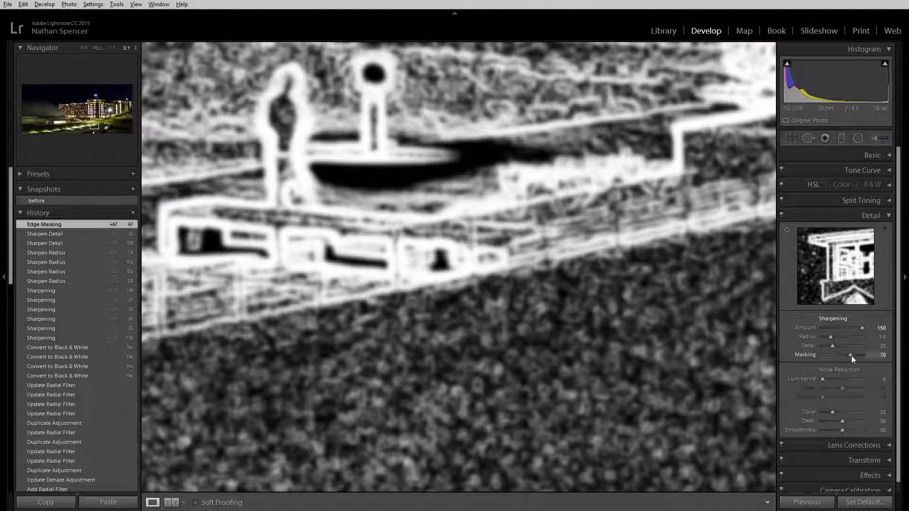
{"action": "left_click_drag", "start_coordinate": [851, 356], "coordinate": [853, 357]}
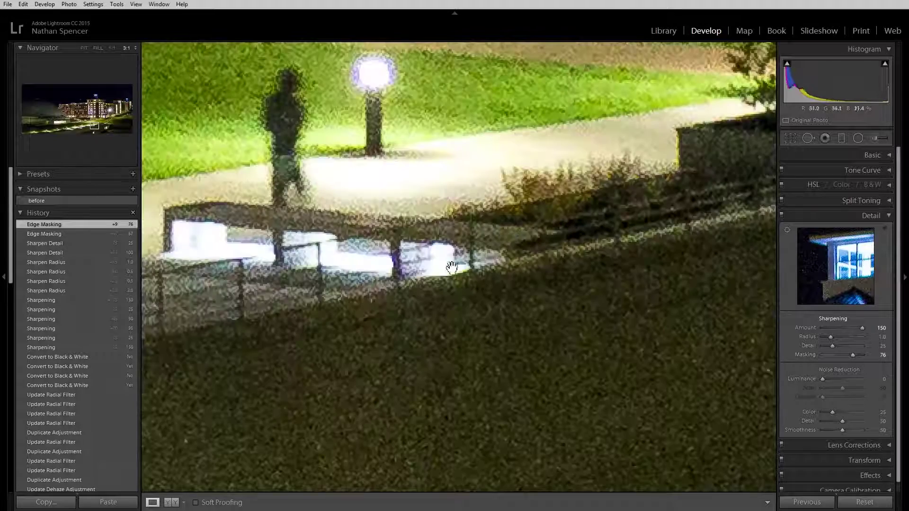
{"action": "left_click", "coordinate": [442, 254]}
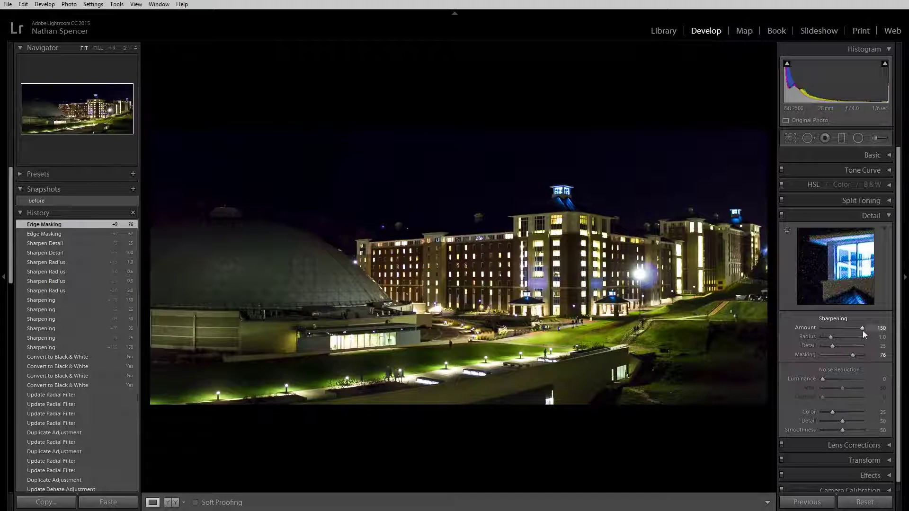
Step: Lower the sharpening Amount to 63 and check the lit walkway at 3:1 and the tower building's windows at 3:1 and 1:1
{"action": "left_click_drag", "start_coordinate": [862, 331], "coordinate": [838, 329]}
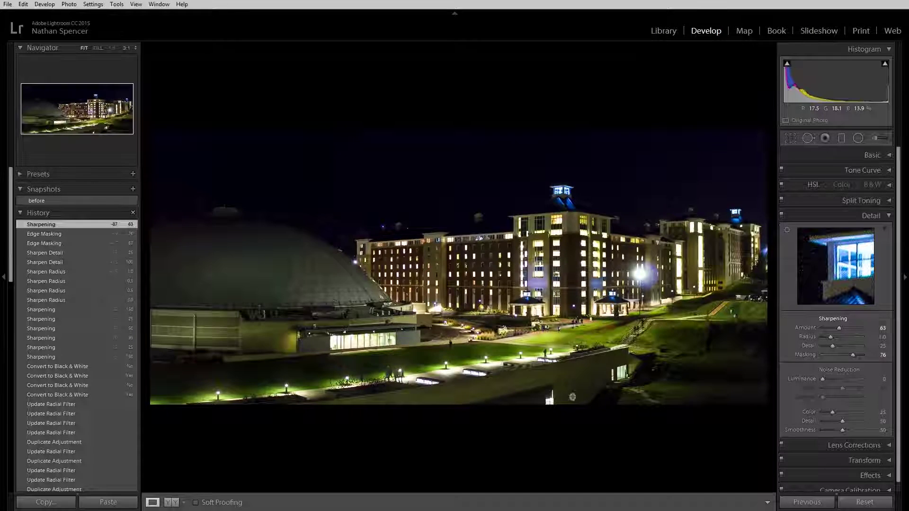
{"action": "left_click", "coordinate": [616, 361]}
{"action": "left_click_drag", "start_coordinate": [616, 362], "coordinate": [456, 345]}
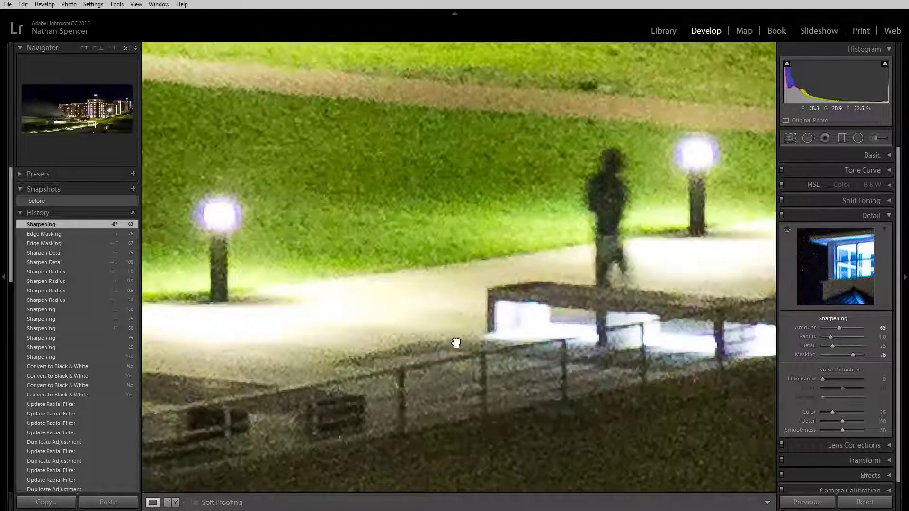
{"action": "left_click", "coordinate": [514, 386]}
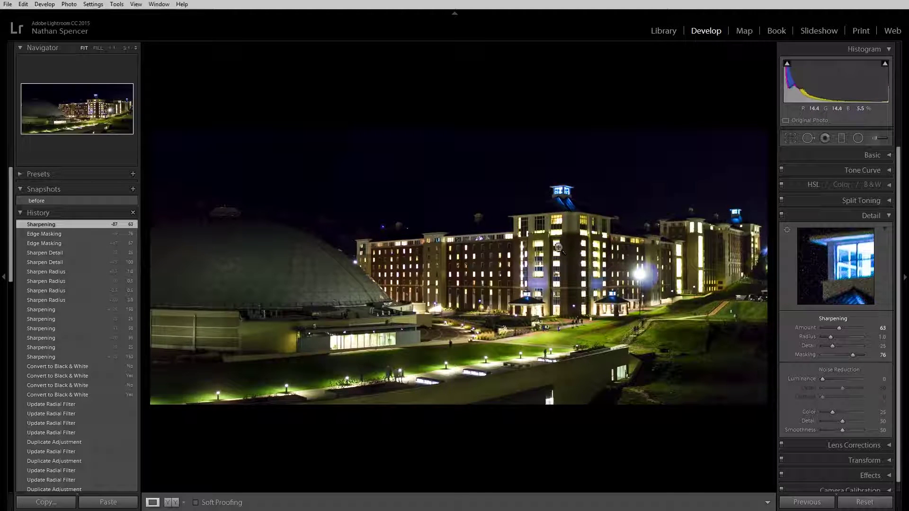
{"action": "left_click", "coordinate": [557, 247]}
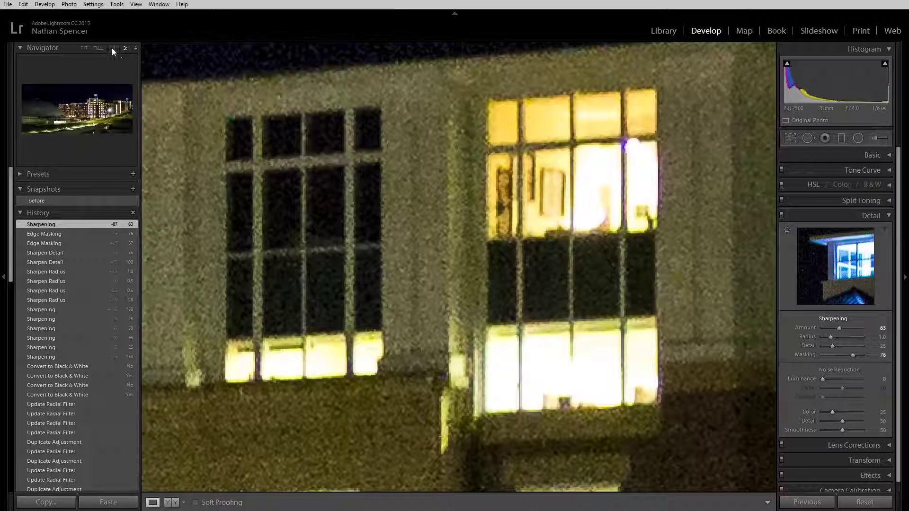
{"action": "left_click", "coordinate": [112, 48]}
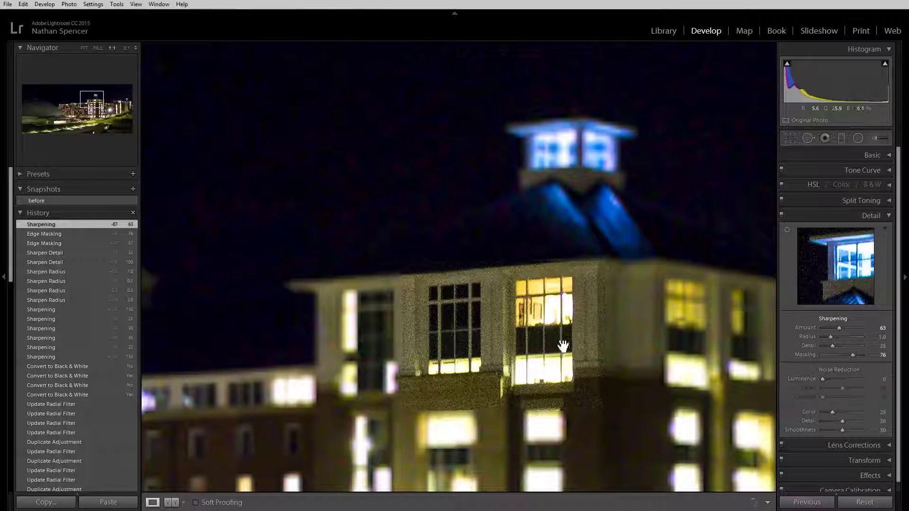
{"action": "left_click", "coordinate": [597, 335]}
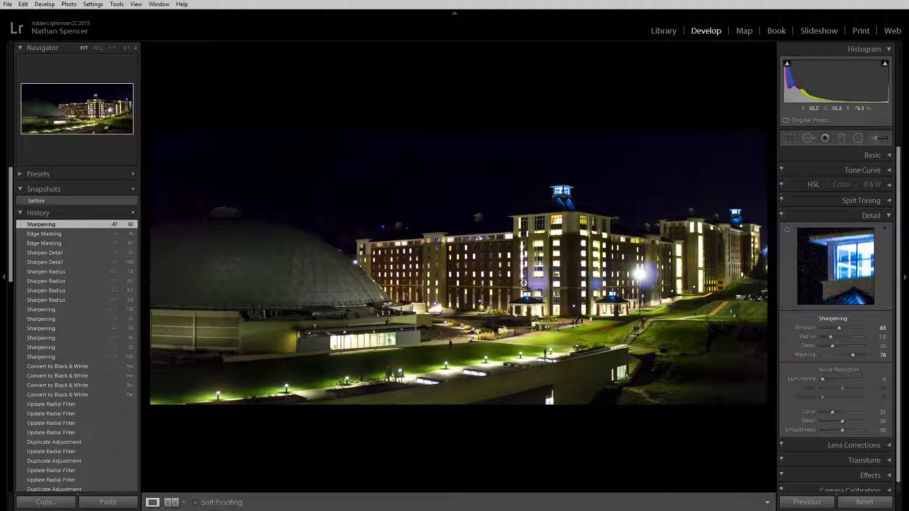
Step: Set the noise reduction Luminance to 100 and examine the smoothing on the dome at 1:1
{"action": "left_click", "coordinate": [343, 275]}
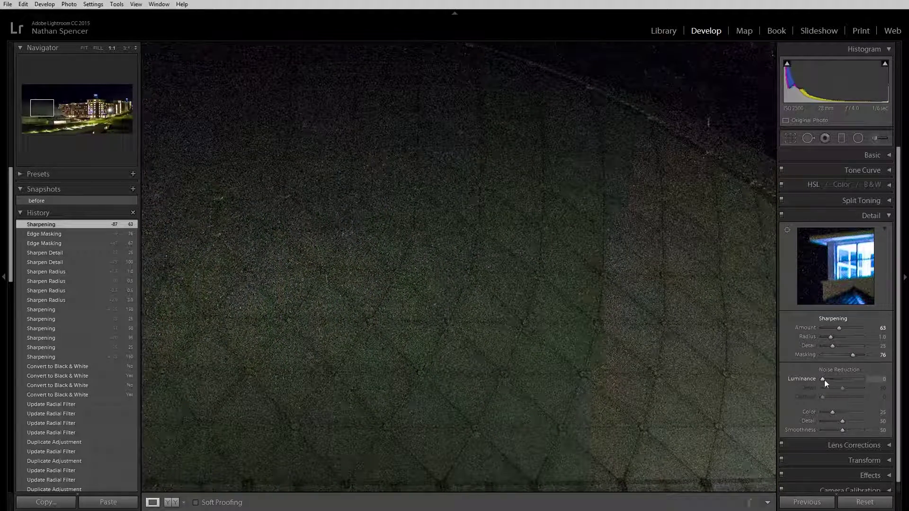
{"action": "left_click_drag", "start_coordinate": [824, 380], "coordinate": [865, 377]}
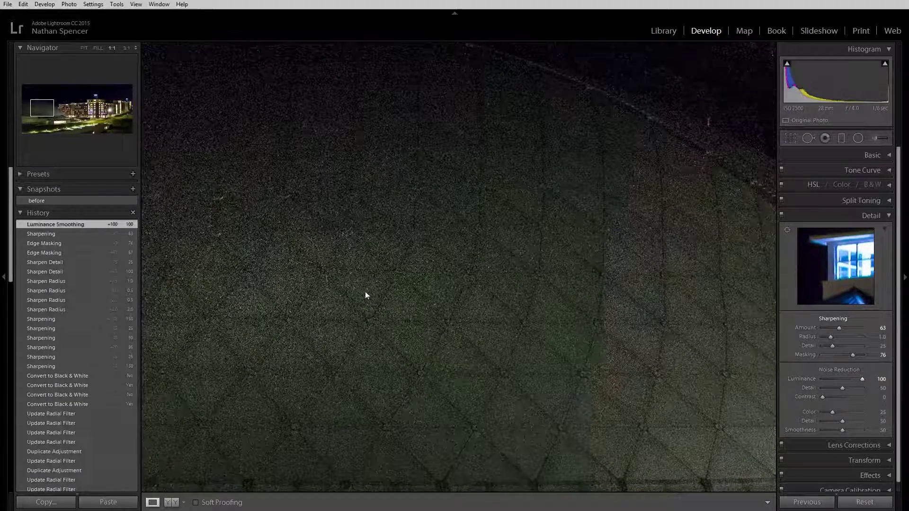
{"action": "left_click_drag", "start_coordinate": [651, 353], "coordinate": [537, 308]}
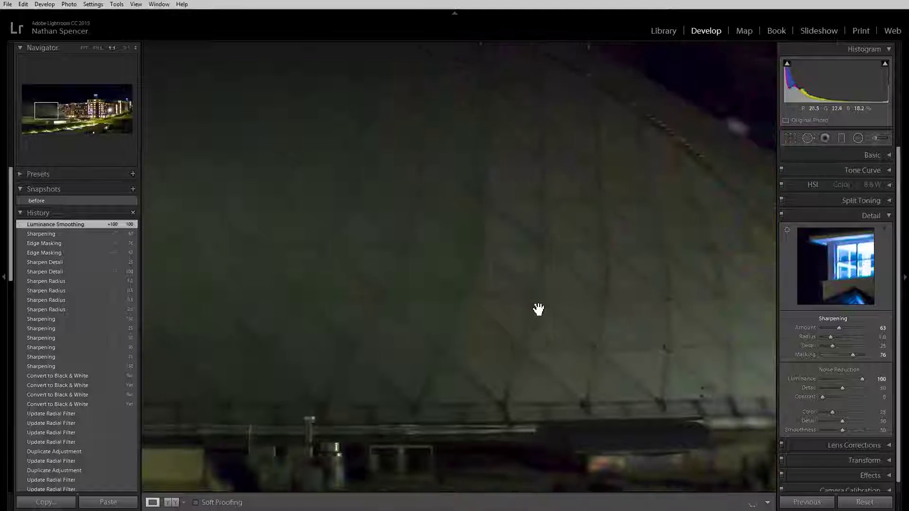
{"action": "left_click", "coordinate": [513, 317]}
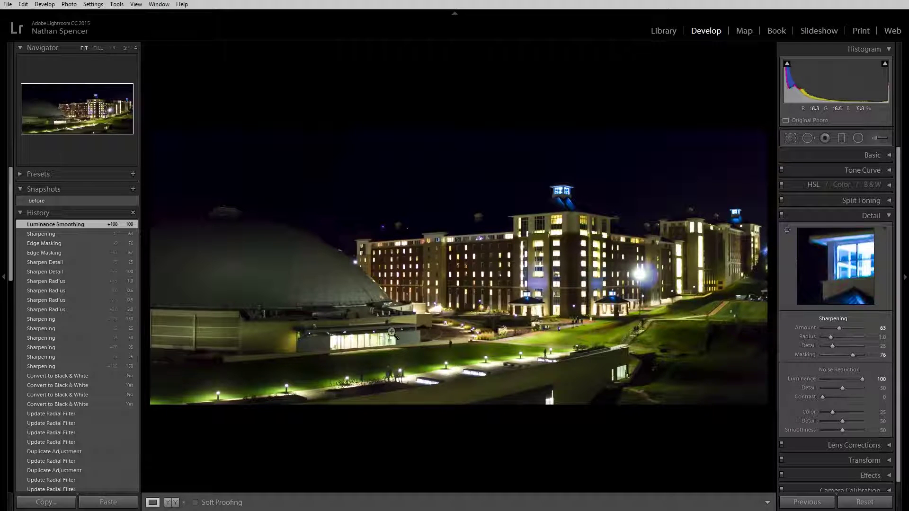
Step: Examine the full luminance smoothing up close on the lit walkway, lawn, pavilions and building facade
{"action": "left_click_drag", "start_coordinate": [491, 391], "coordinate": [527, 357]}
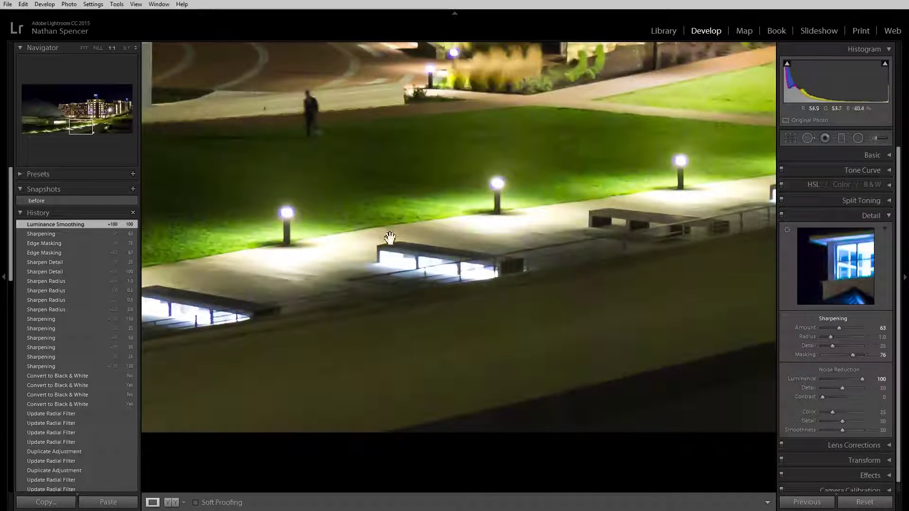
{"action": "left_click_drag", "start_coordinate": [548, 166], "coordinate": [471, 361]}
{"action": "left_click_drag", "start_coordinate": [574, 365], "coordinate": [408, 394]}
{"action": "left_click_drag", "start_coordinate": [488, 289], "coordinate": [471, 379]}
{"action": "left_click_drag", "start_coordinate": [578, 319], "coordinate": [381, 268]}
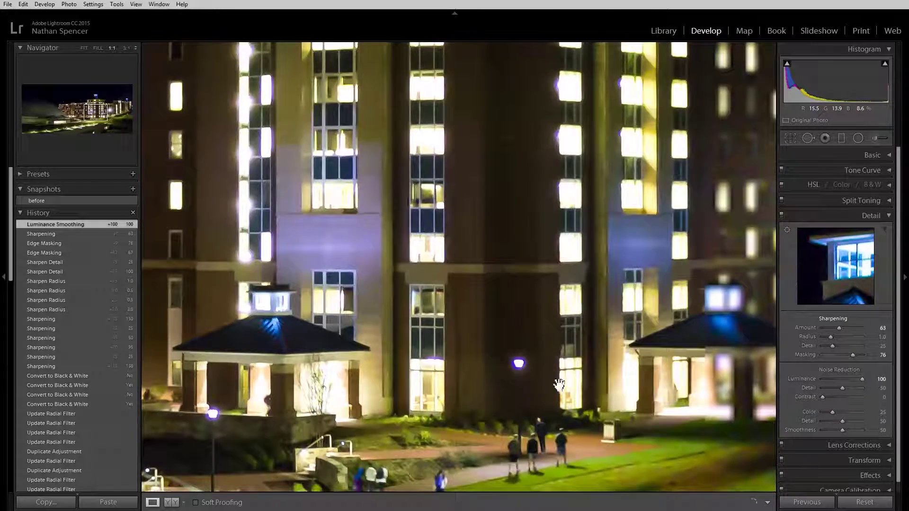
{"action": "left_click_drag", "start_coordinate": [559, 384], "coordinate": [506, 142]}
{"action": "left_click", "coordinate": [596, 386]}
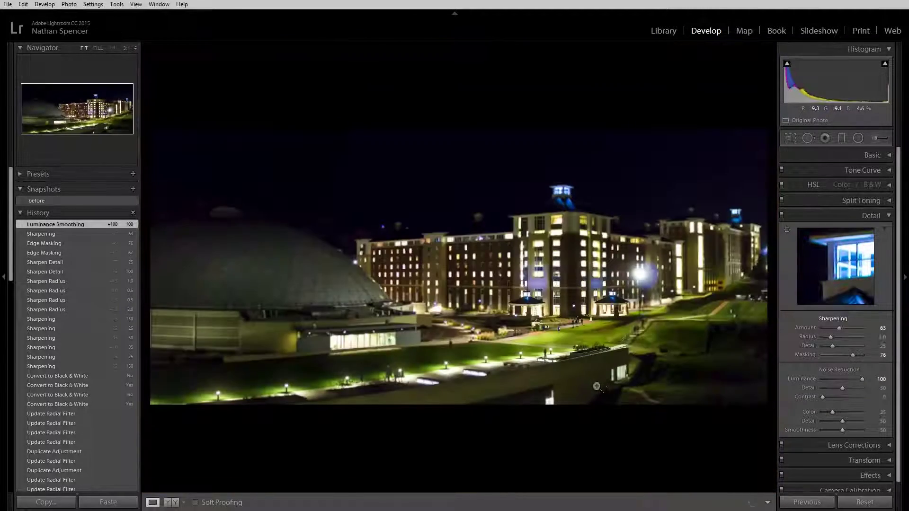
Step: Reset the noise reduction Luminance, raise it to 44, and check the wall, walkway and dome building up close
{"action": "double_click", "coordinate": [862, 380]}
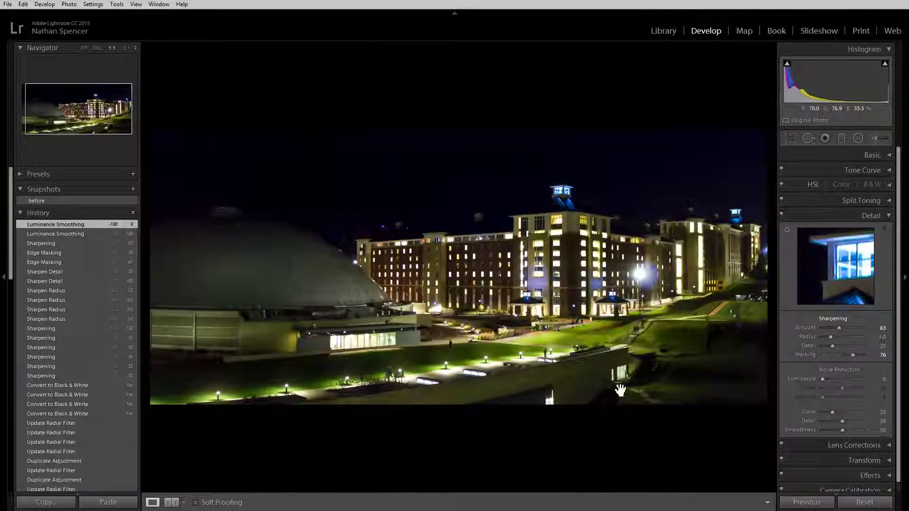
{"action": "left_click", "coordinate": [552, 340]}
{"action": "left_click_drag", "start_coordinate": [566, 357], "coordinate": [605, 284]}
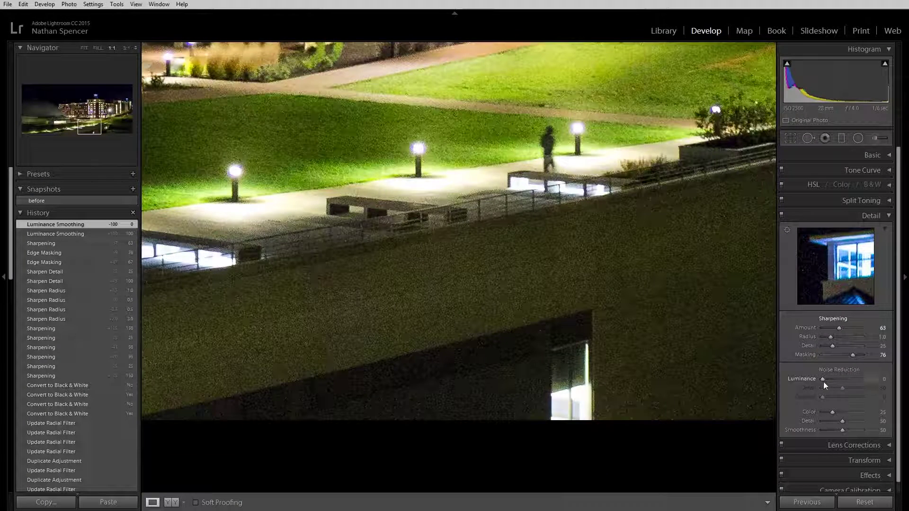
{"action": "left_click_drag", "start_coordinate": [822, 379], "coordinate": [839, 379]}
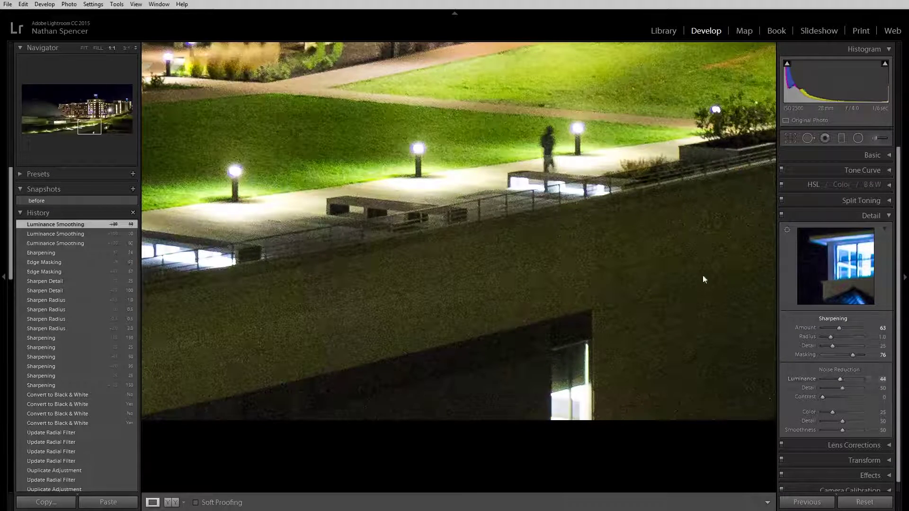
{"action": "left_click_drag", "start_coordinate": [704, 277], "coordinate": [655, 288]}
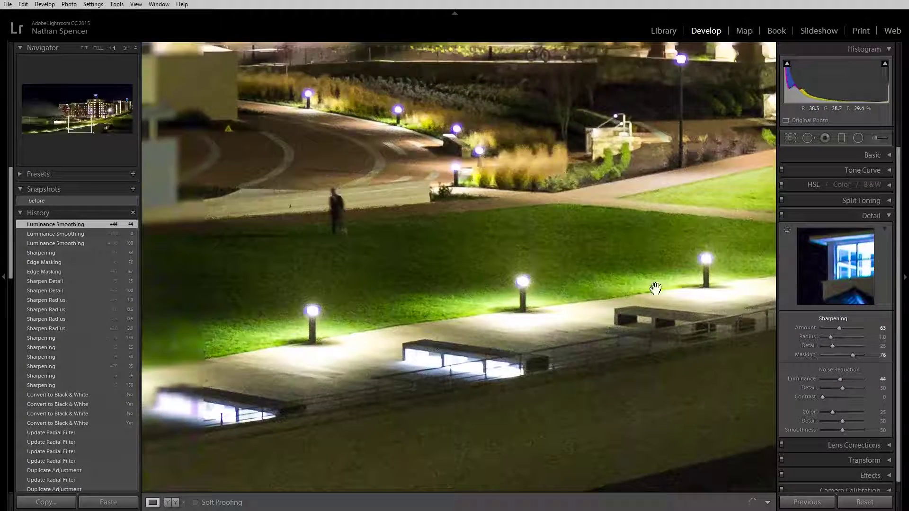
{"action": "left_click", "coordinate": [655, 288]}
{"action": "left_click", "coordinate": [271, 328]}
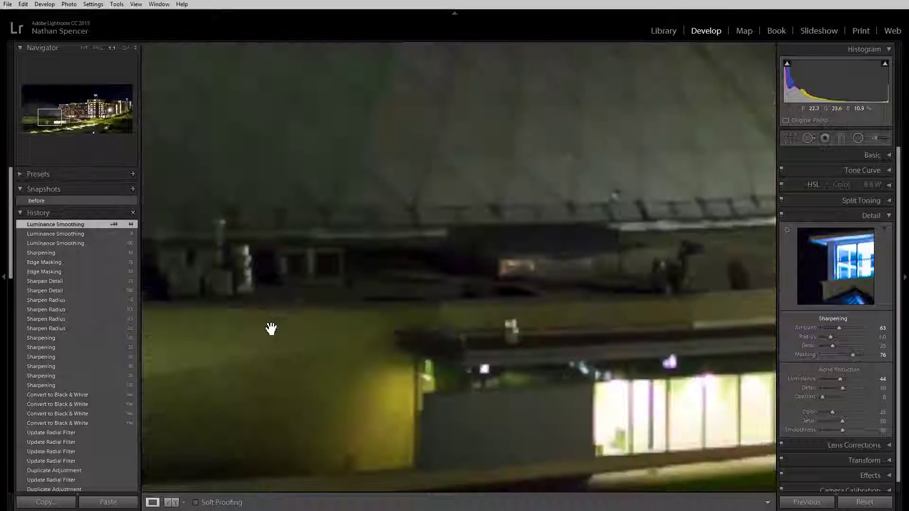
{"action": "left_click_drag", "start_coordinate": [270, 329], "coordinate": [428, 341]}
{"action": "left_click", "coordinate": [473, 330]}
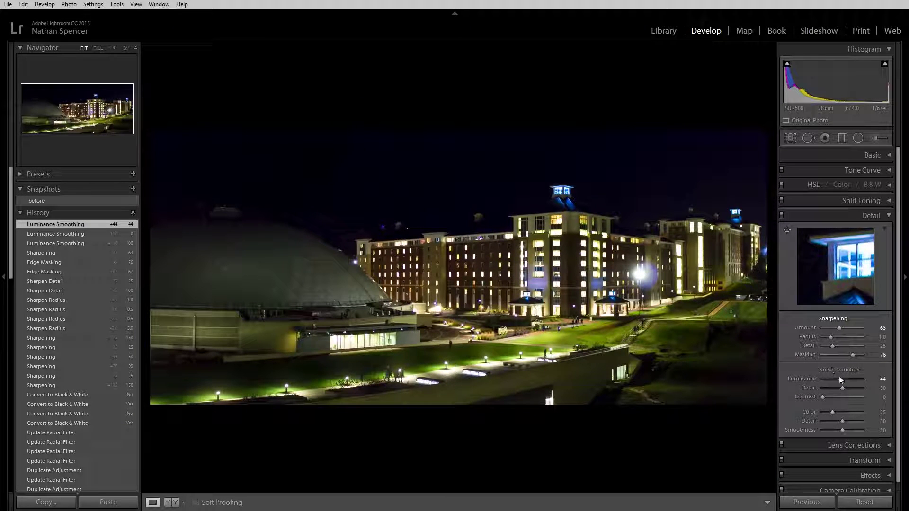
Step: Reduce the noise reduction Luminance to 37 and check the lit walkway, lawn and pavilion up close
{"action": "left_click_drag", "start_coordinate": [839, 380], "coordinate": [835, 379]}
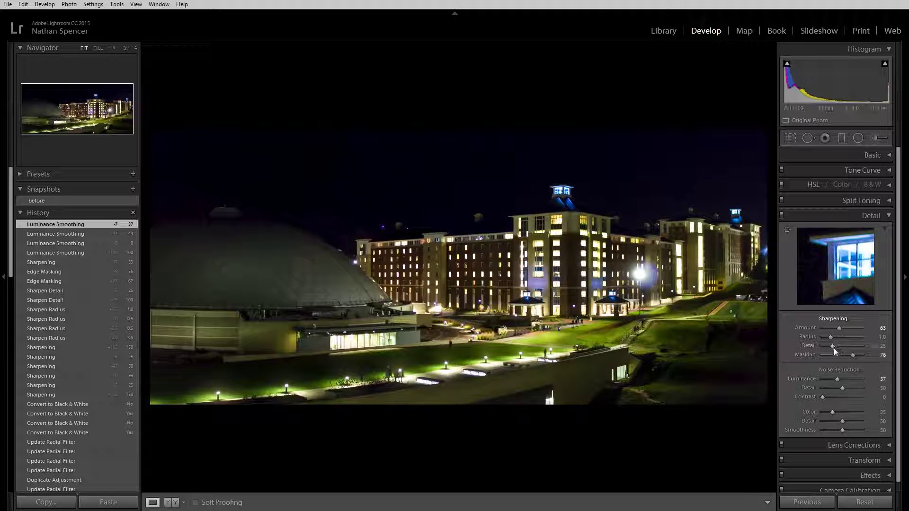
{"action": "left_click", "coordinate": [531, 377]}
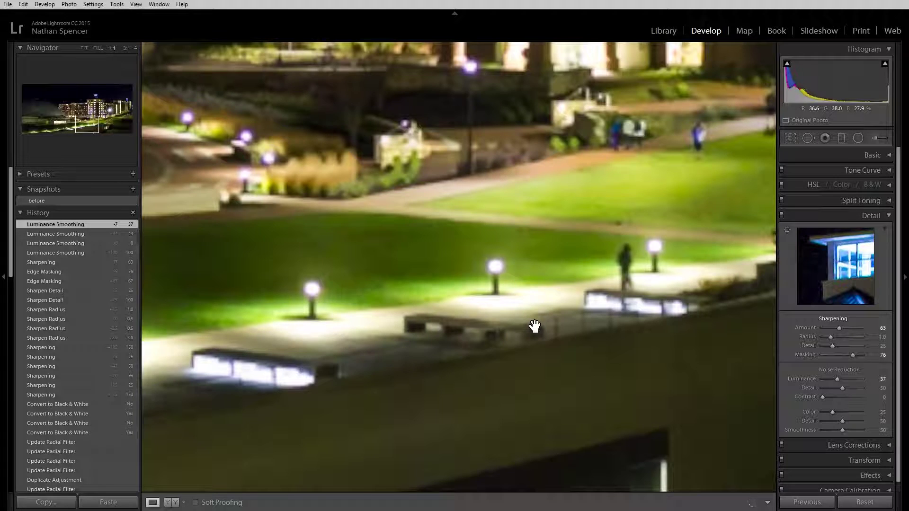
{"action": "left_click_drag", "start_coordinate": [534, 327], "coordinate": [381, 406]}
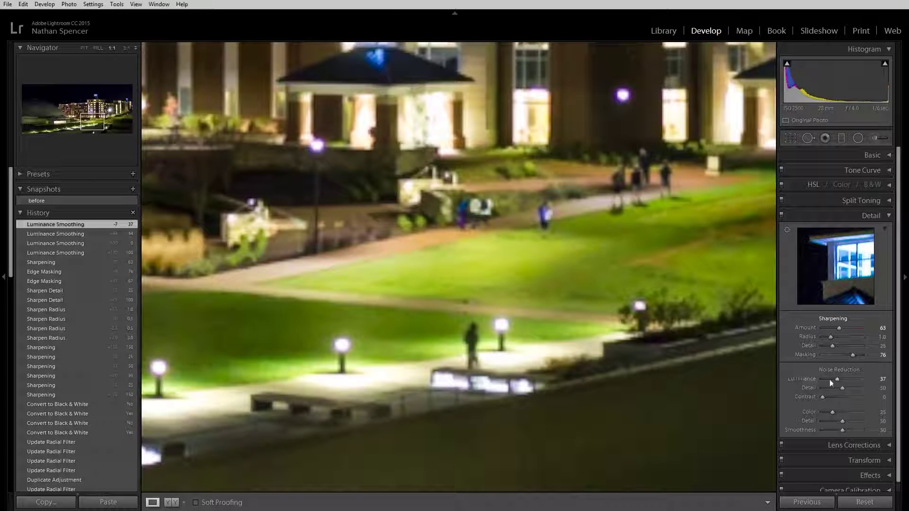
Step: Set the noise reduction Luminance to 30 and examine the pavilions, grass slope and planted wall up close
{"action": "left_click_drag", "start_coordinate": [829, 379], "coordinate": [833, 382]}
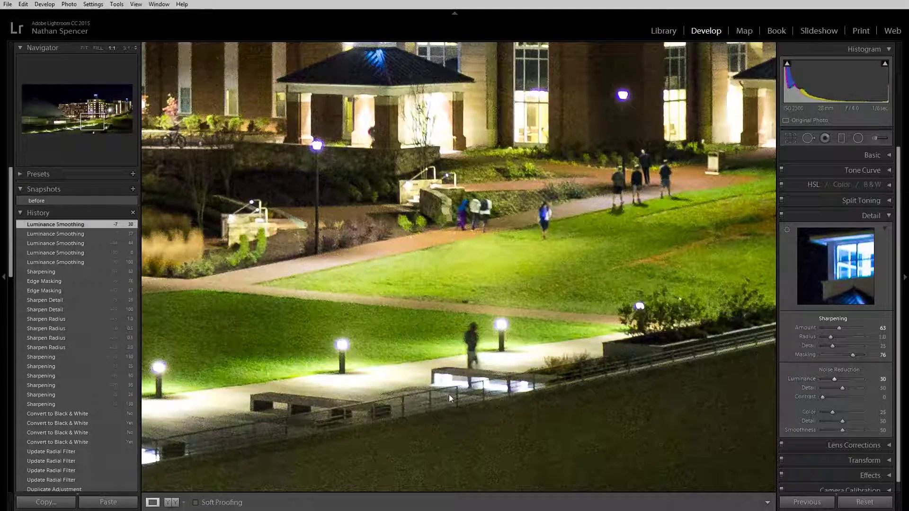
{"action": "scroll", "coordinate": [448, 394], "scroll_direction": "up", "scroll_amount": 2}
{"action": "scroll", "coordinate": [449, 394], "scroll_direction": "right", "scroll_amount": 2}
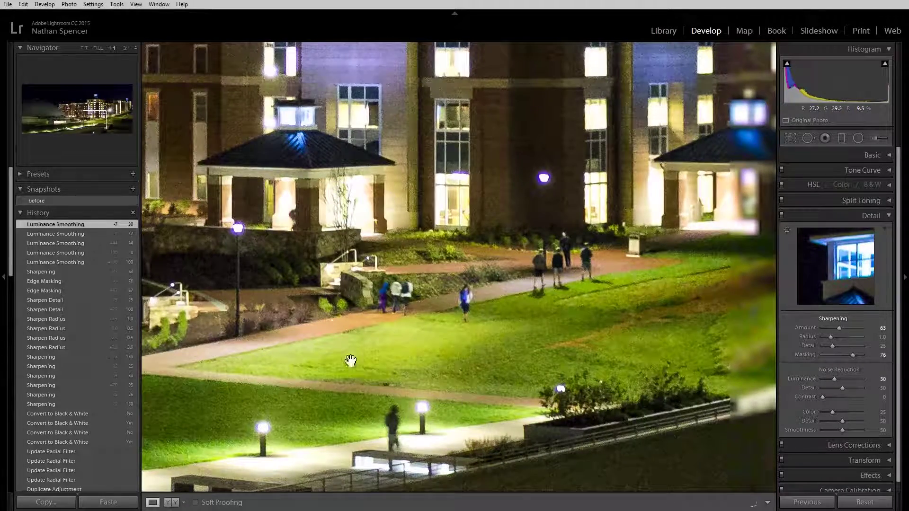
{"action": "scroll", "coordinate": [350, 361], "scroll_direction": "right", "scroll_amount": 5}
{"action": "scroll", "coordinate": [350, 361], "scroll_direction": "up", "scroll_amount": 1}
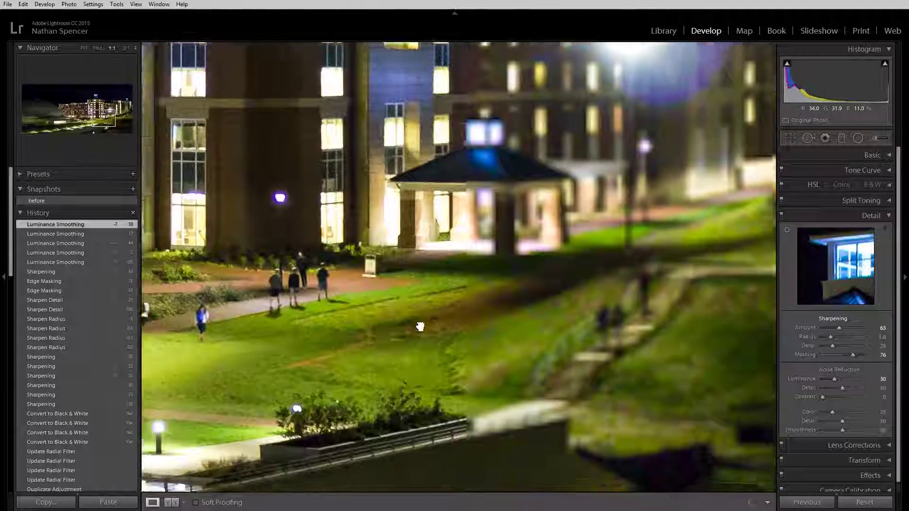
{"action": "left_click_drag", "start_coordinate": [418, 325], "coordinate": [489, 282]}
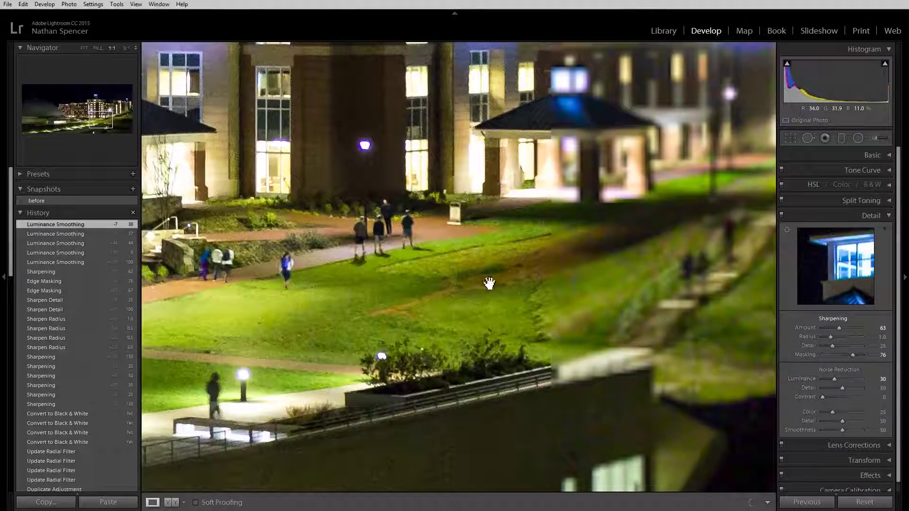
{"action": "left_click_drag", "start_coordinate": [452, 330], "coordinate": [580, 279]}
{"action": "left_click", "coordinate": [580, 279]}
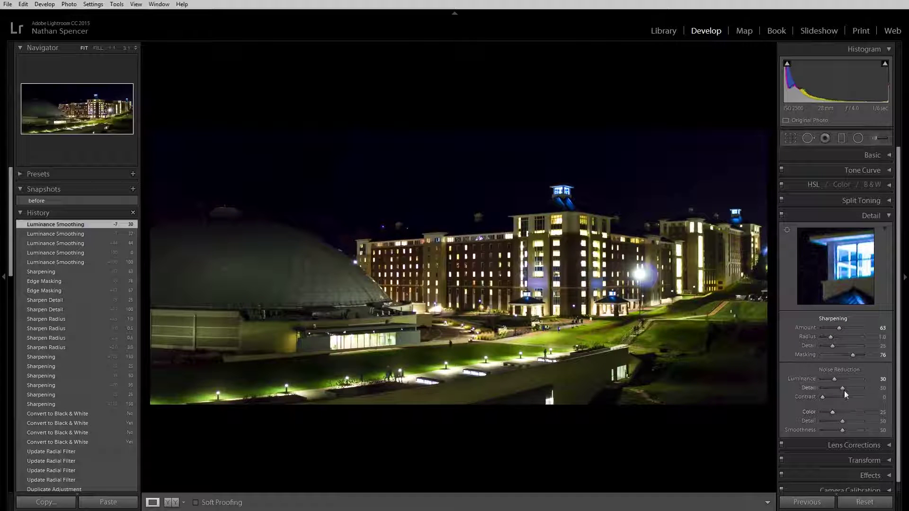
Step: Try low and high luminance noise reduction Detail values up to 100 on the lit walkway up close, and reset the setting
{"action": "key", "text": "z"}
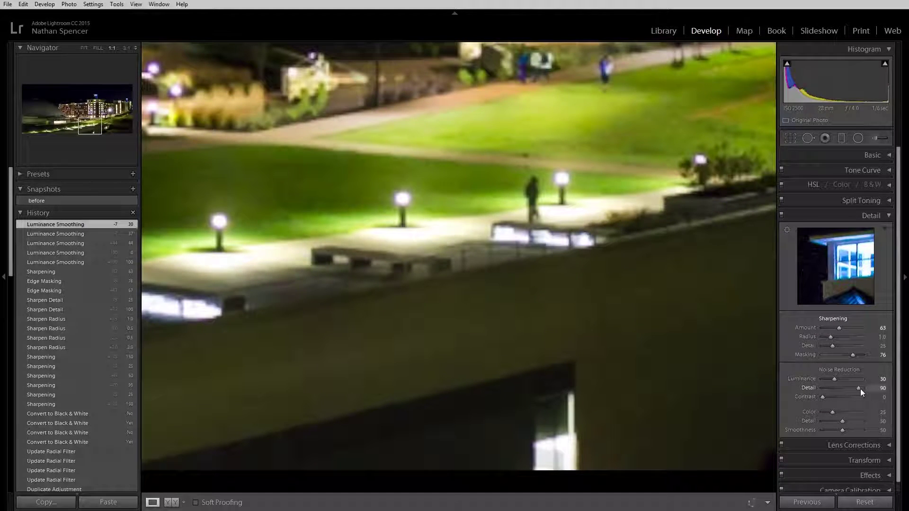
{"action": "left_click_drag", "start_coordinate": [859, 389], "coordinate": [809, 391]}
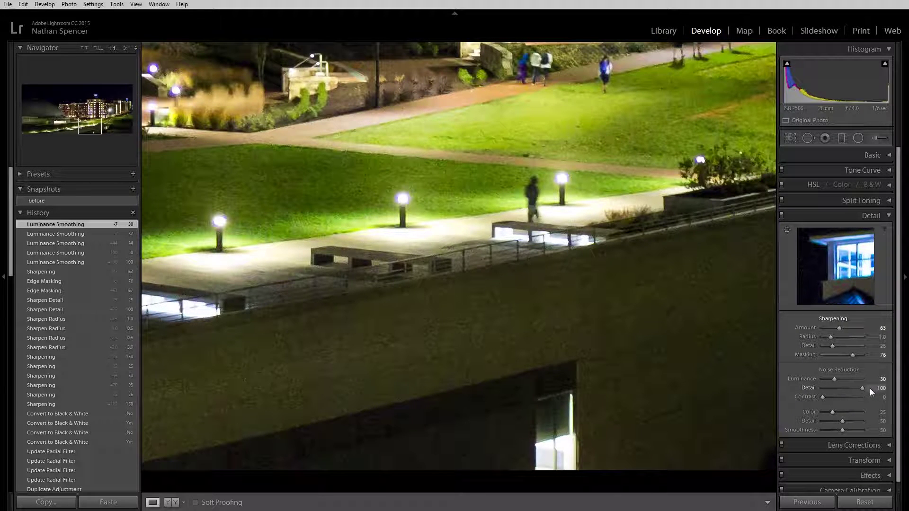
{"action": "left_click_drag", "start_coordinate": [854, 390], "coordinate": [847, 389]}
{"action": "double_click", "coordinate": [847, 389]}
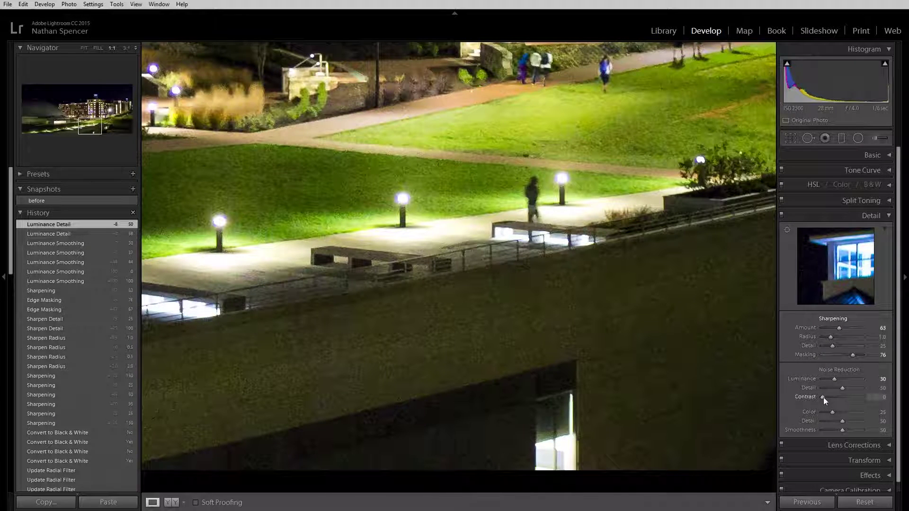
Step: Try a luminance noise reduction Contrast of 73, return it to 0, and compare the wall and lawn close up and in full
{"action": "left_click_drag", "start_coordinate": [823, 396], "coordinate": [851, 397]}
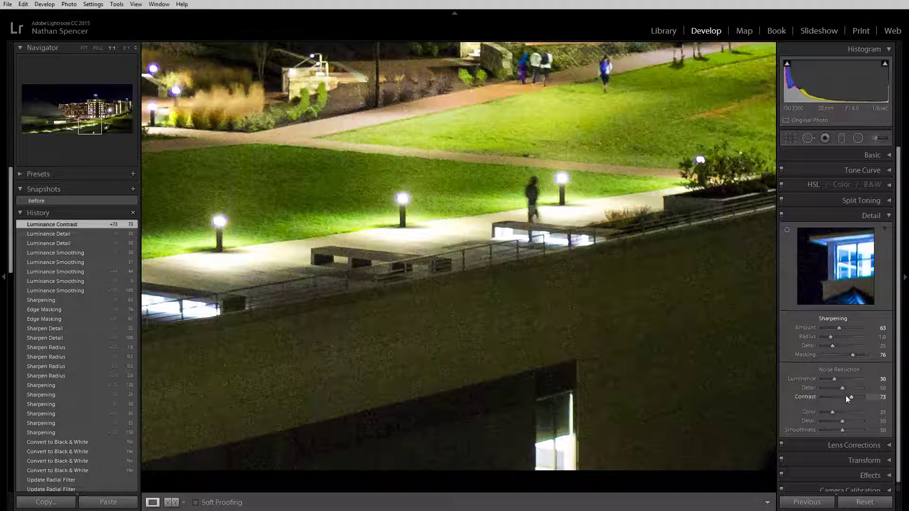
{"action": "left_click_drag", "start_coordinate": [829, 397], "coordinate": [822, 397]}
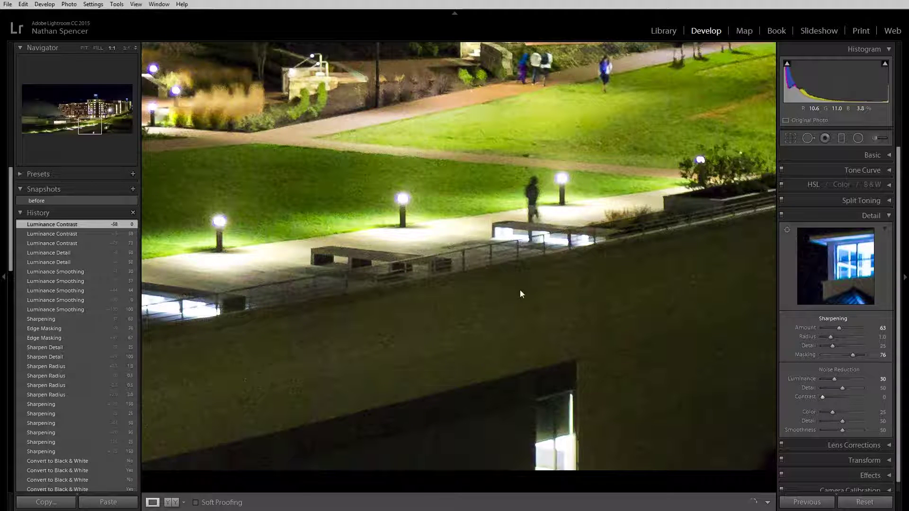
{"action": "key", "text": "z"}
{"action": "key", "text": "z"}
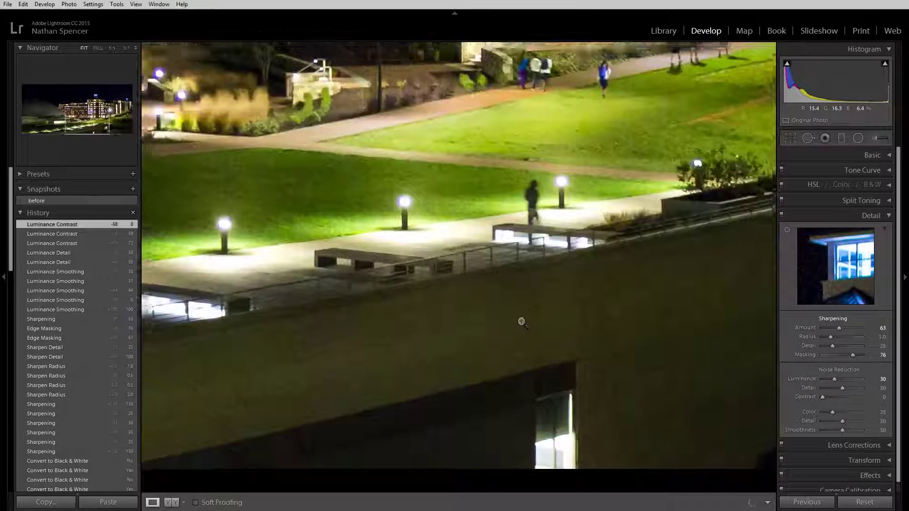
{"action": "key", "text": "z"}
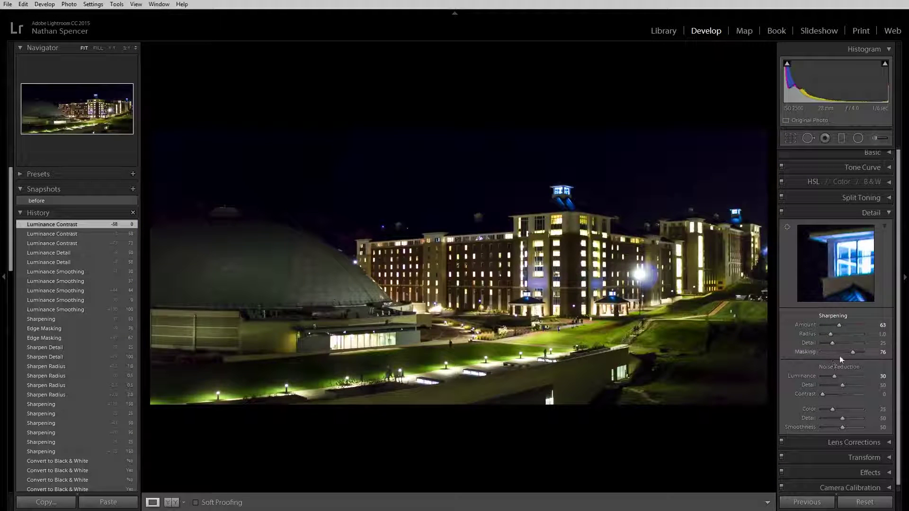
Step: Try a Color noise reduction of 89 on the blue-lit tower and night sky up close, and return it to 25
{"action": "scroll", "coordinate": [834, 376], "scroll_direction": "down", "scroll_amount": 1}
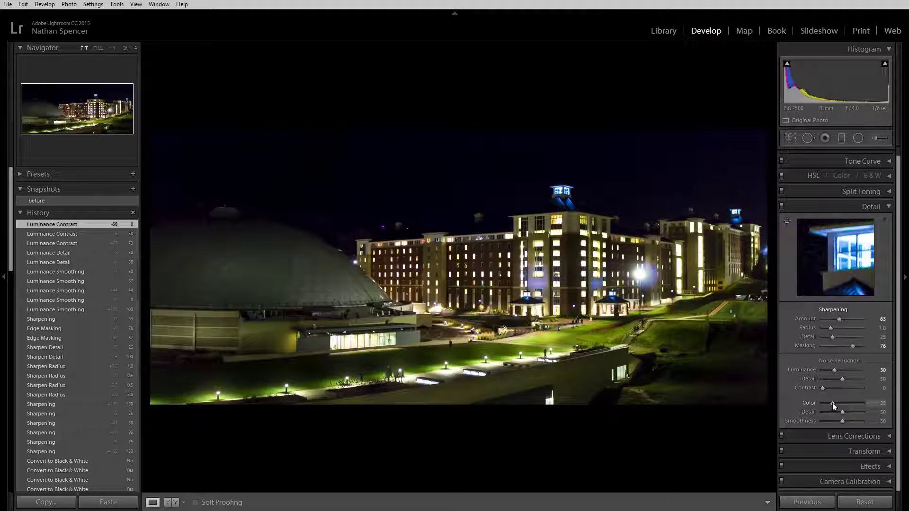
{"action": "left_click_drag", "start_coordinate": [832, 403], "coordinate": [860, 408]}
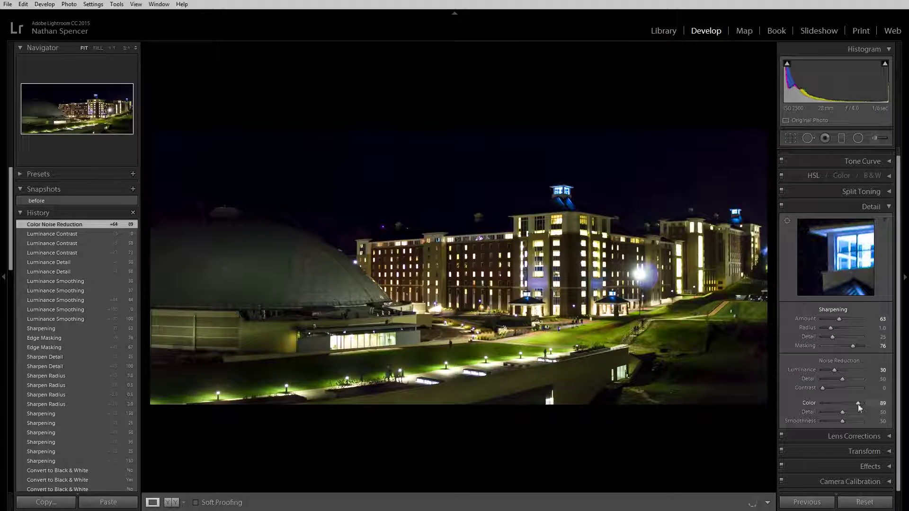
{"action": "left_click", "coordinate": [530, 202]}
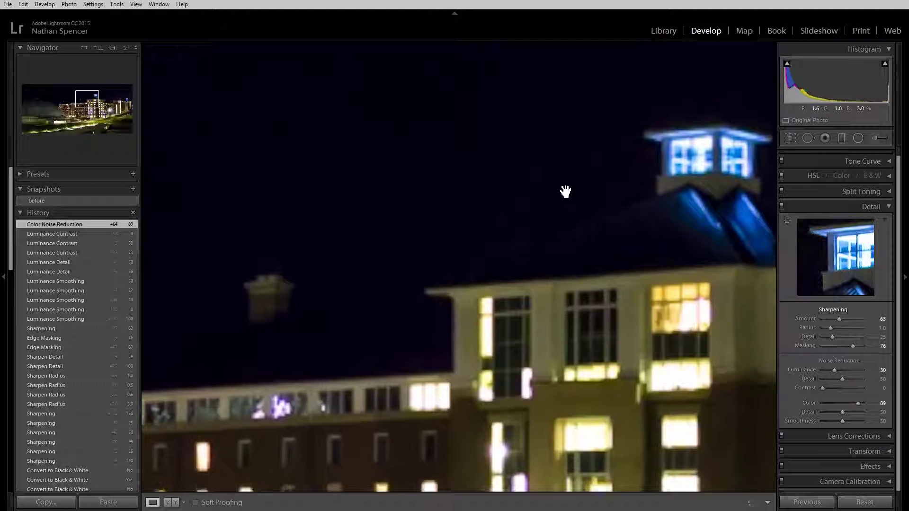
{"action": "left_click_drag", "start_coordinate": [564, 191], "coordinate": [525, 258]}
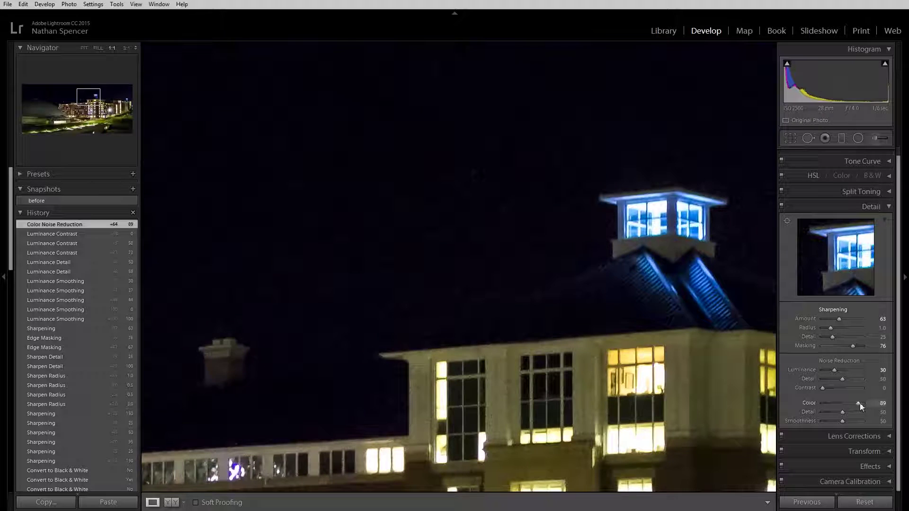
{"action": "left_click_drag", "start_coordinate": [859, 403], "coordinate": [832, 402]}
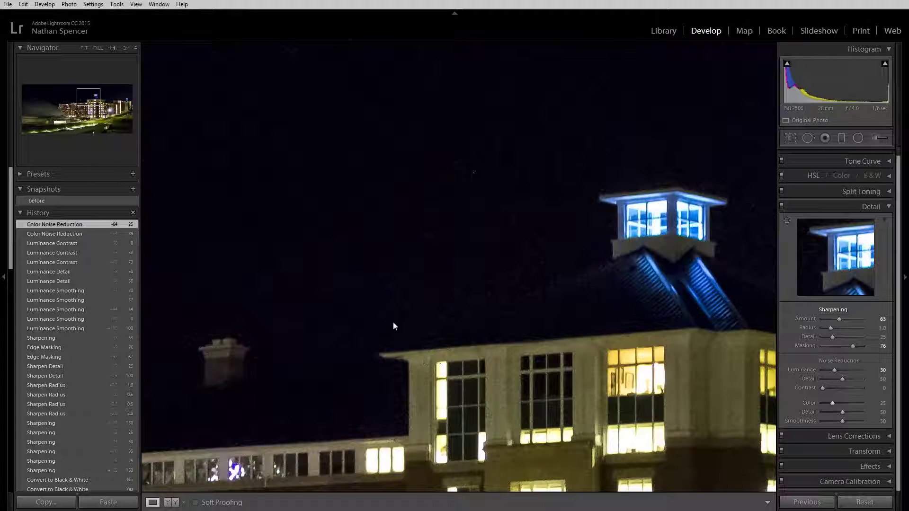
Step: Lower the Color noise reduction to 0 and examine the far building's tower and surrounding sky up close
{"action": "left_click", "coordinate": [610, 325]}
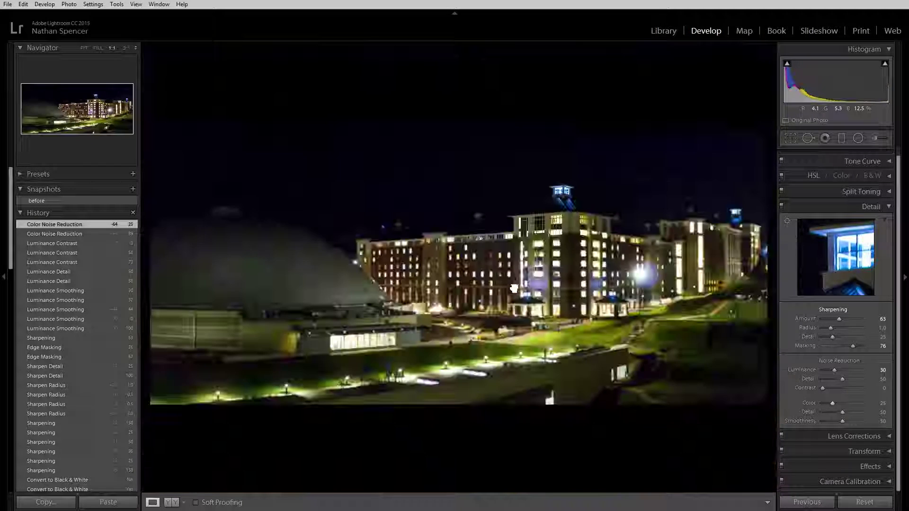
{"action": "left_click", "coordinate": [535, 289]}
{"action": "left_click_drag", "start_coordinate": [535, 288], "coordinate": [381, 331]}
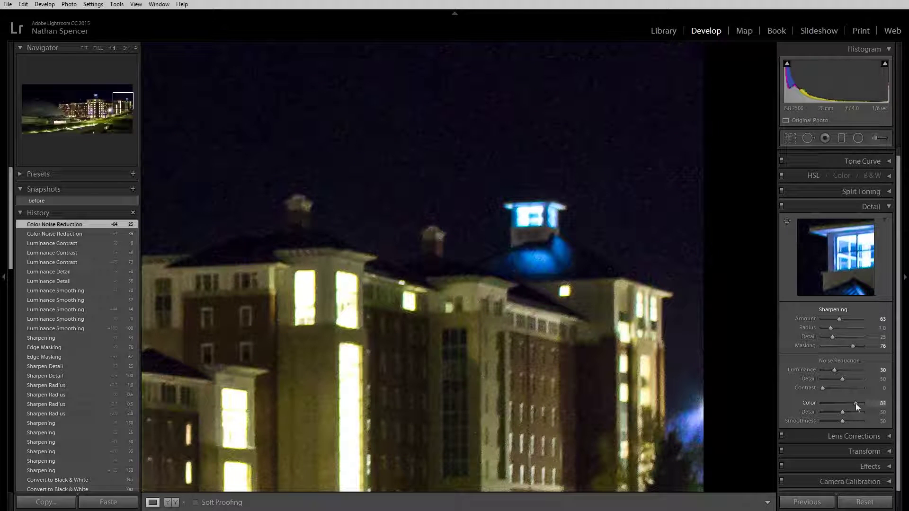
{"action": "left_click_drag", "start_coordinate": [855, 403], "coordinate": [777, 394]}
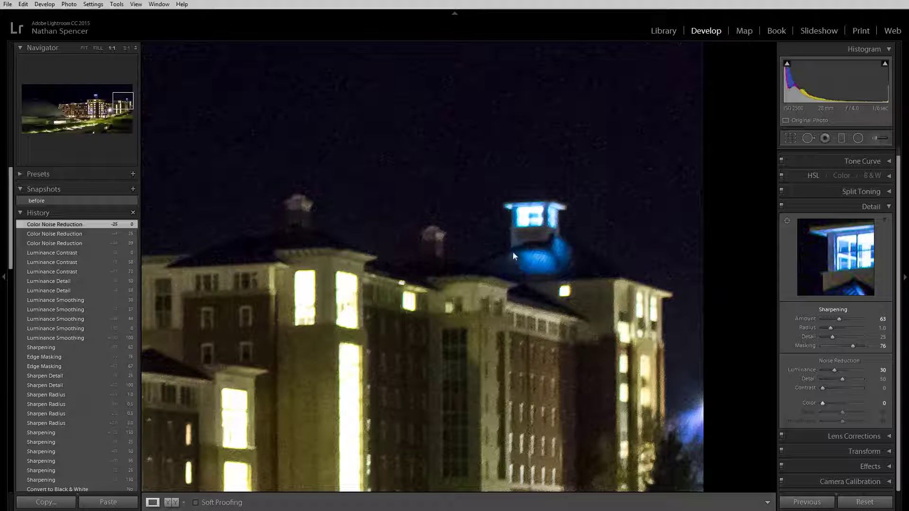
{"action": "left_click_drag", "start_coordinate": [513, 256], "coordinate": [520, 268]}
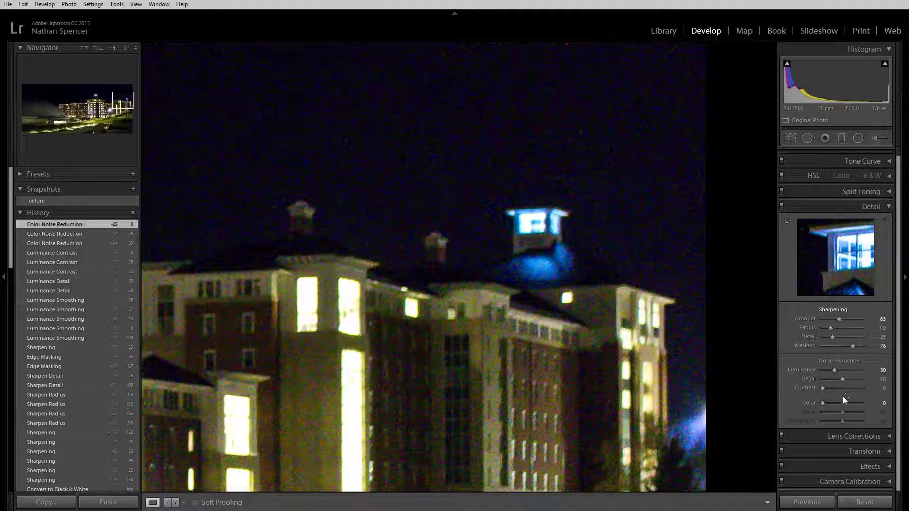
Step: Raise the Color noise reduction to 100, check the far building and grass slope up close, and settle on 93
{"action": "left_click_drag", "start_coordinate": [821, 405], "coordinate": [869, 405]}
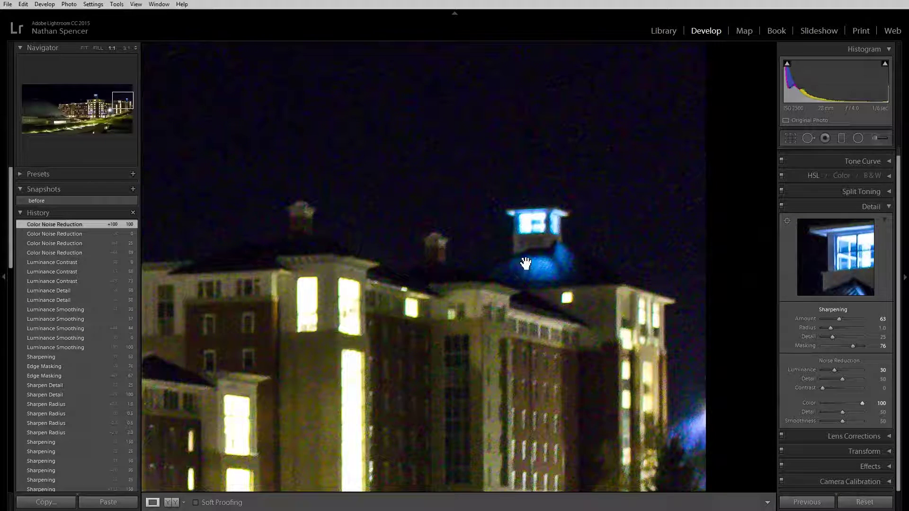
{"action": "scroll", "coordinate": [598, 183], "scroll_direction": "down", "scroll_amount": 7}
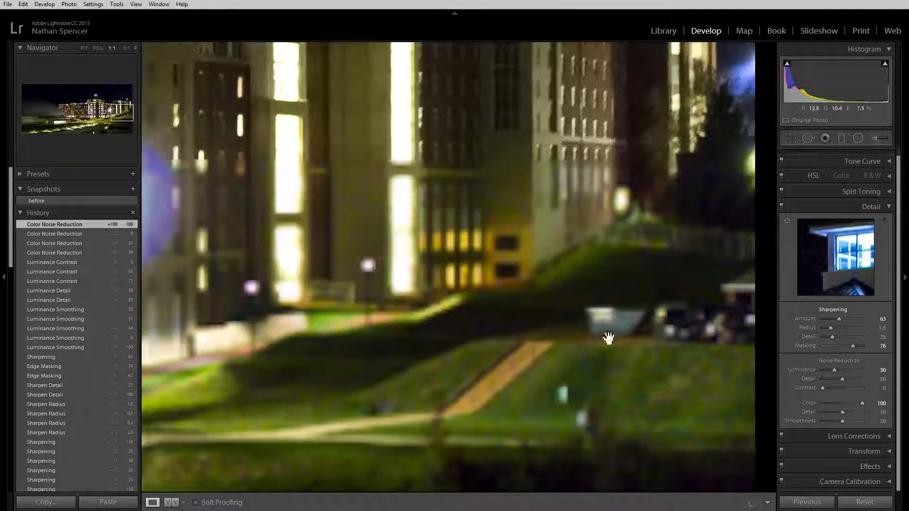
{"action": "scroll", "coordinate": [632, 201], "scroll_direction": "down", "scroll_amount": 5}
{"action": "left_click", "coordinate": [476, 280]}
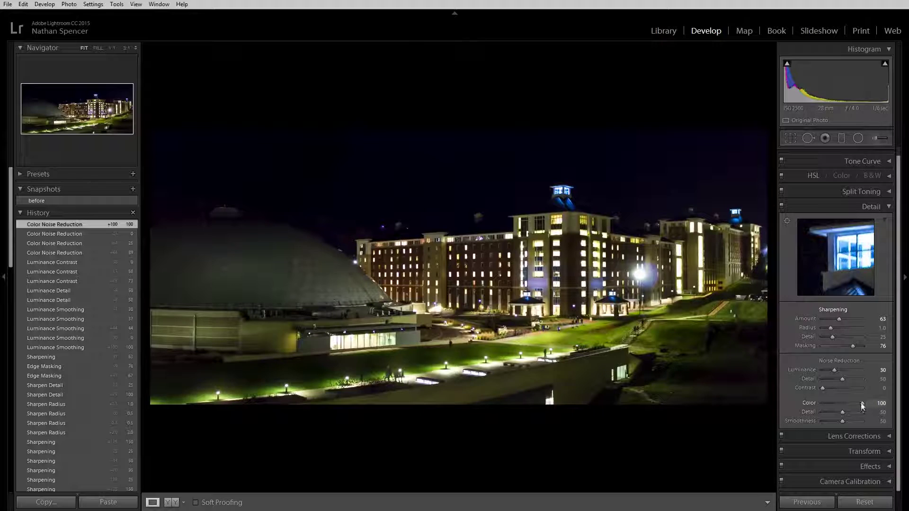
{"action": "left_click_drag", "start_coordinate": [862, 405], "coordinate": [859, 405]}
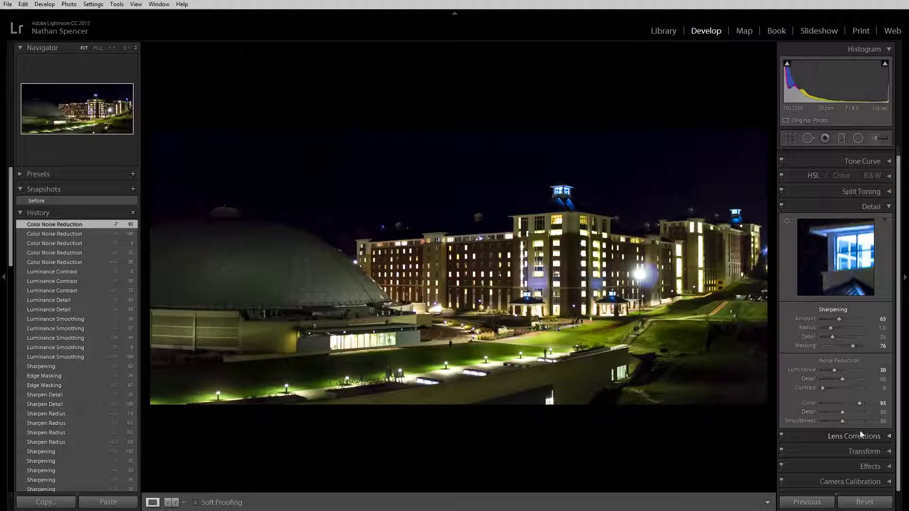
Step: Try a color noise reduction Smoothness of 89 on the far building up close, and reset it to 50
{"action": "left_click", "coordinate": [526, 199]}
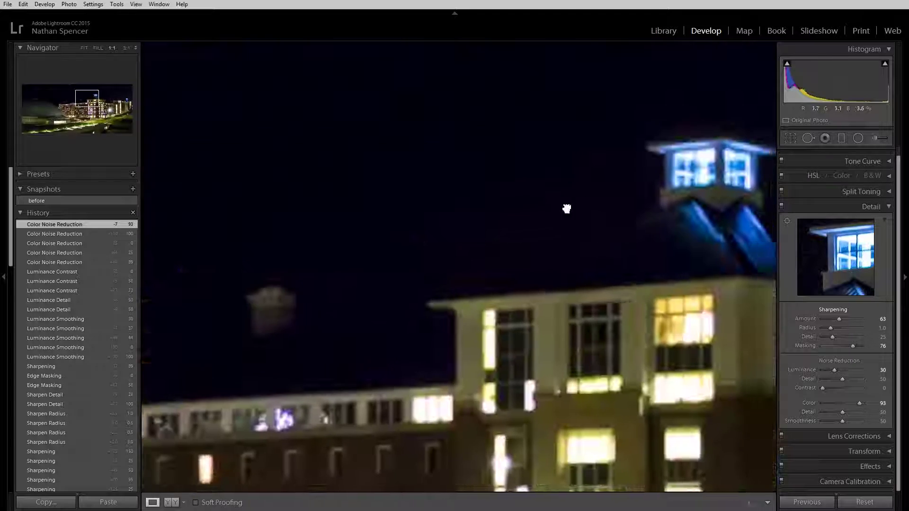
{"action": "left_click_drag", "start_coordinate": [567, 208], "coordinate": [316, 281]}
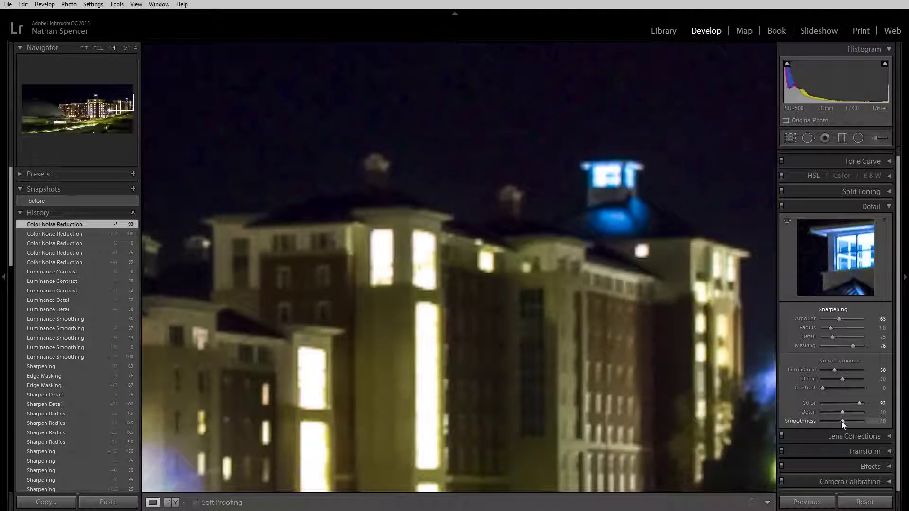
{"action": "left_click_drag", "start_coordinate": [842, 421], "coordinate": [859, 422]}
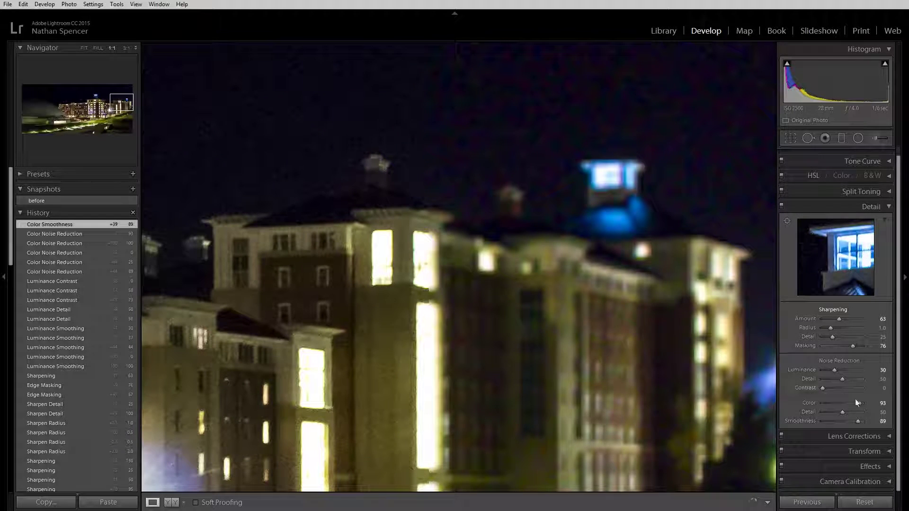
{"action": "left_click_drag", "start_coordinate": [567, 272], "coordinate": [737, 328]}
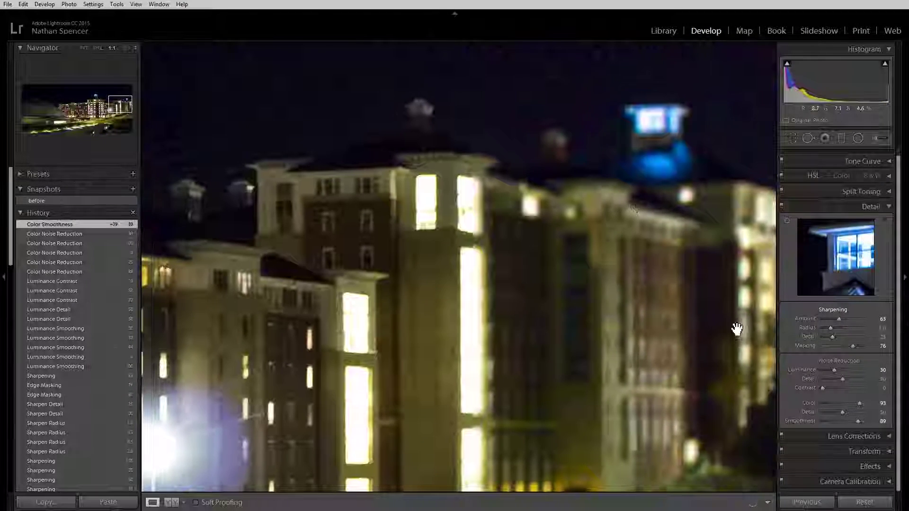
{"action": "double_click", "coordinate": [858, 424]}
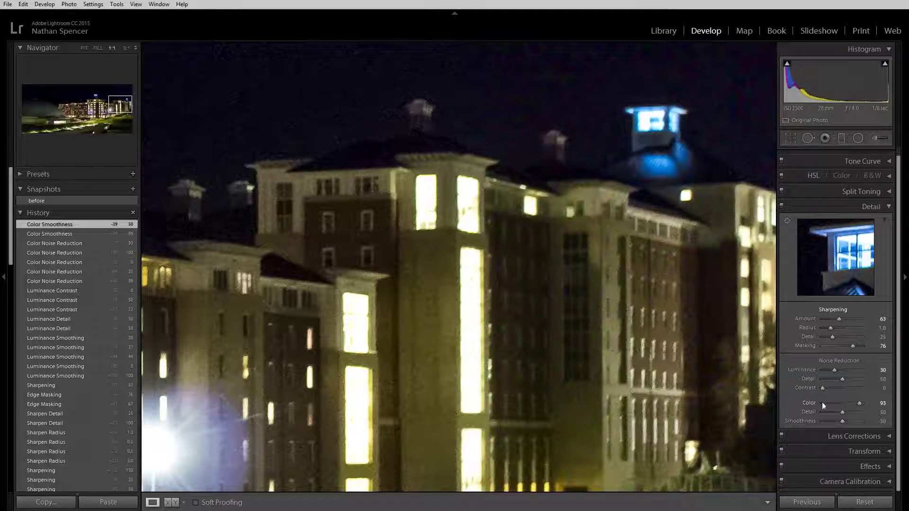
Step: Compare the building facade and sky up close with the Detail adjustments off and on, and check other areas and the full photo
{"action": "left_click", "coordinate": [531, 244]}
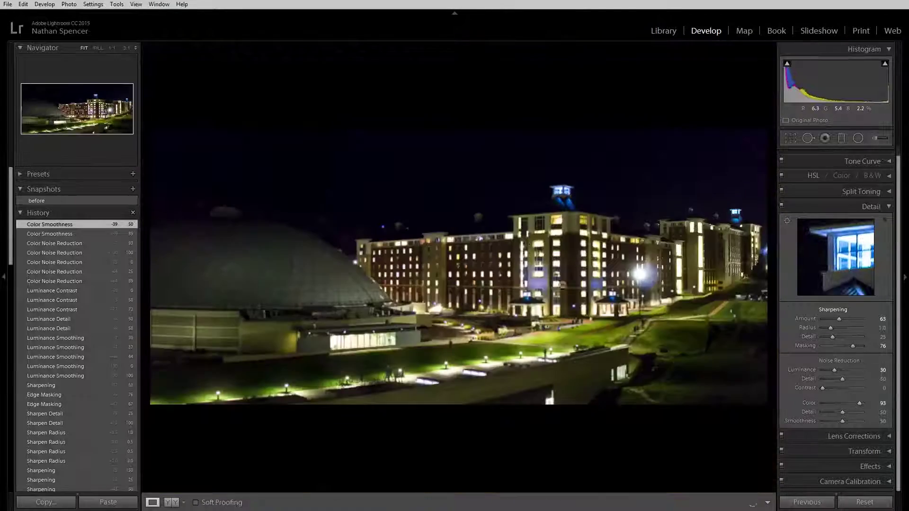
{"action": "left_click", "coordinate": [459, 301]}
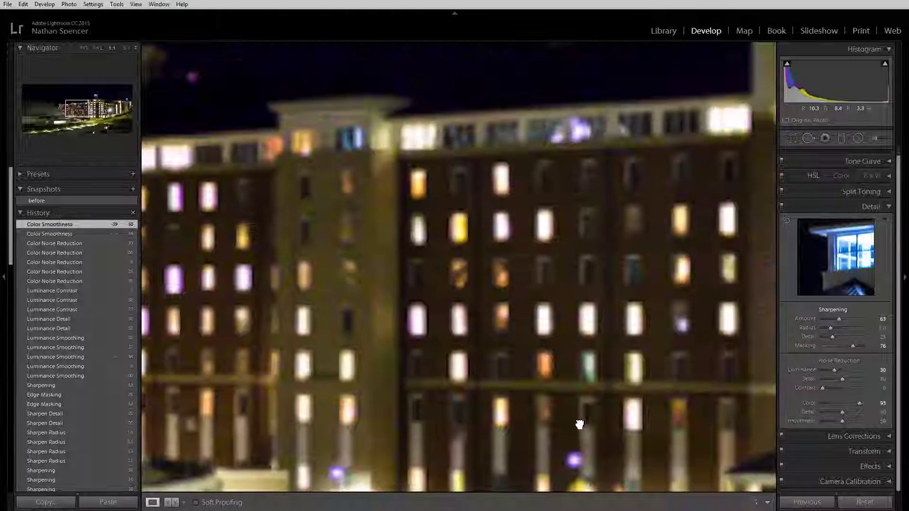
{"action": "left_click_drag", "start_coordinate": [583, 266], "coordinate": [490, 305]}
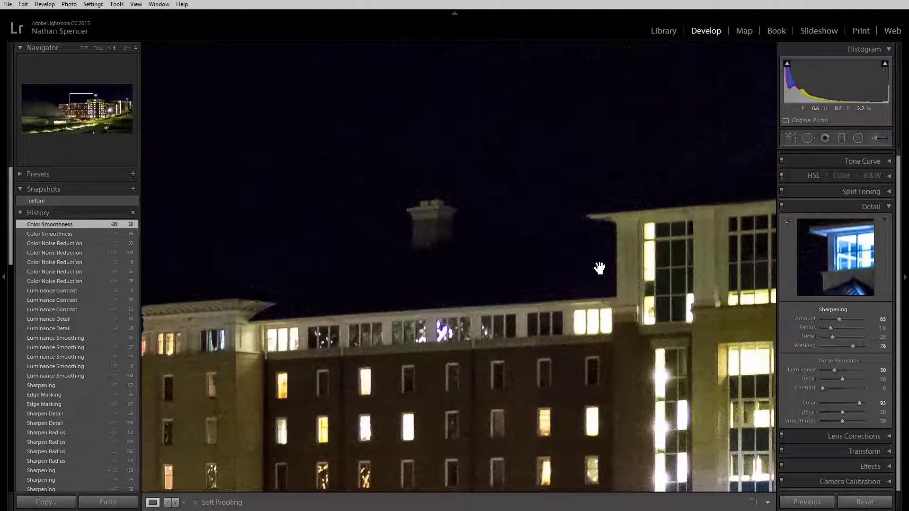
{"action": "left_click", "coordinate": [781, 207]}
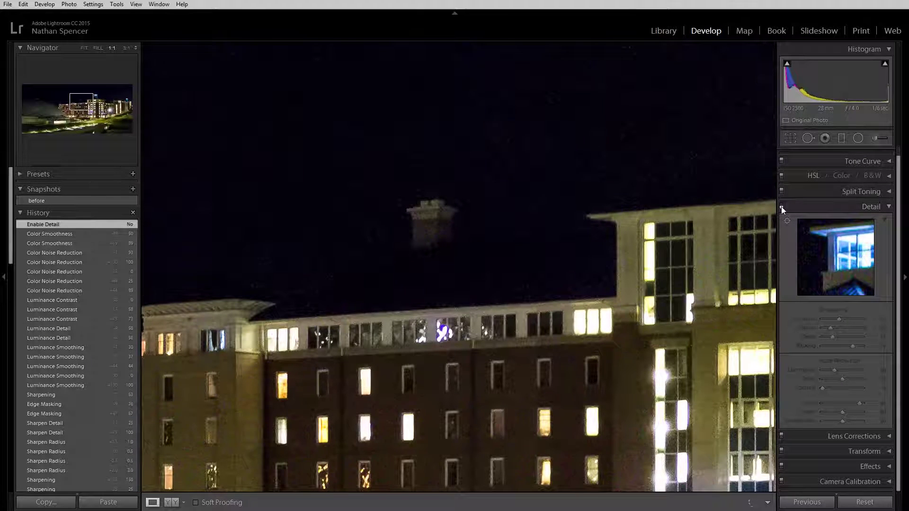
{"action": "left_click", "coordinate": [781, 207]}
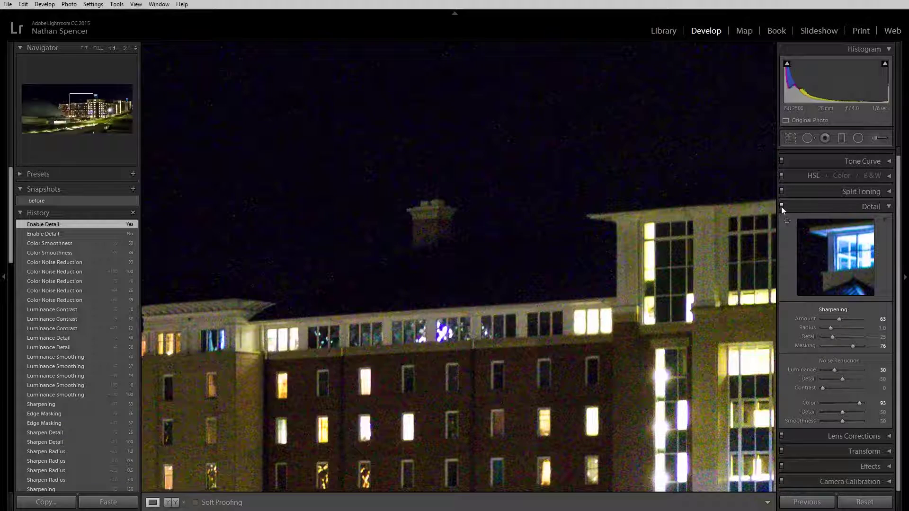
{"action": "left_click", "coordinate": [781, 207]}
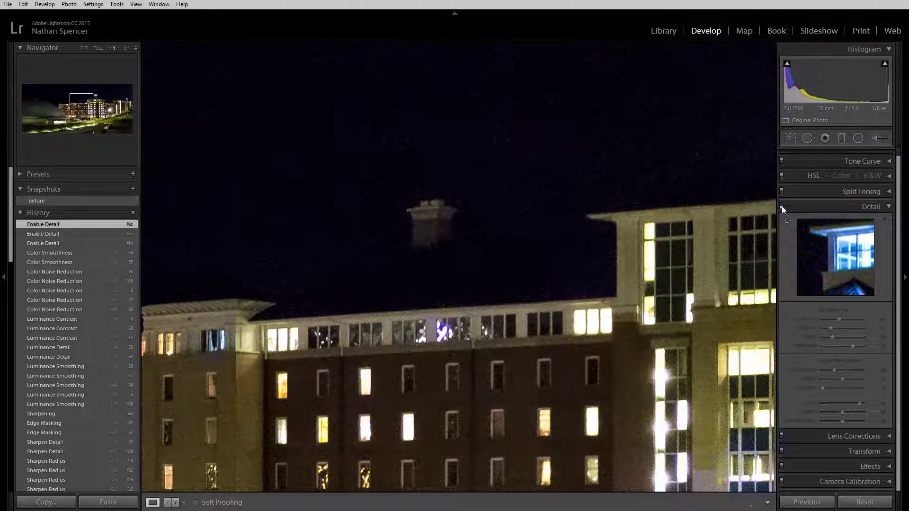
{"action": "left_click", "coordinate": [781, 206]}
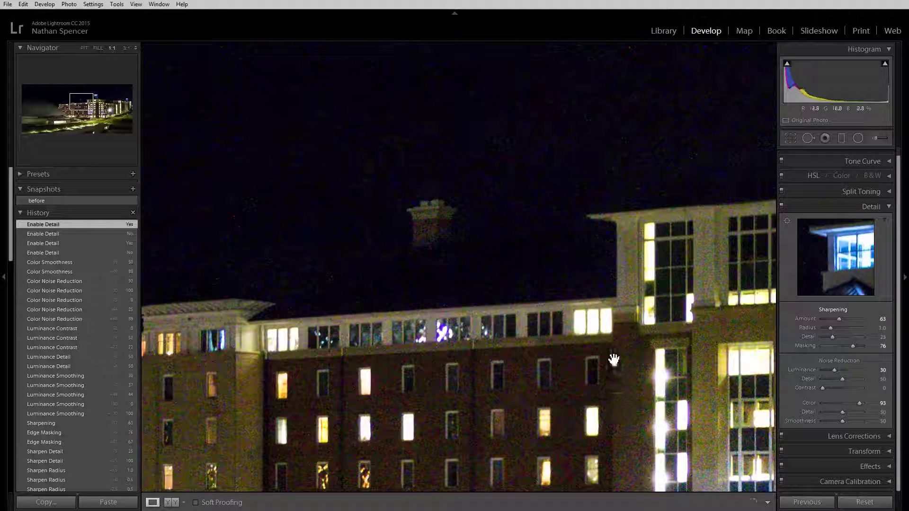
{"action": "left_click_drag", "start_coordinate": [614, 360], "coordinate": [414, 113]}
{"action": "left_click_drag", "start_coordinate": [568, 443], "coordinate": [614, 152]}
{"action": "left_click", "coordinate": [615, 152]}
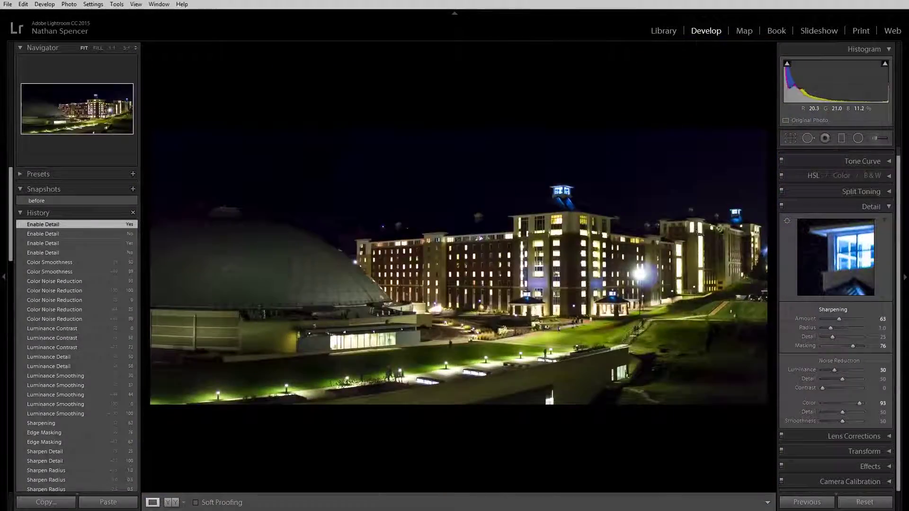